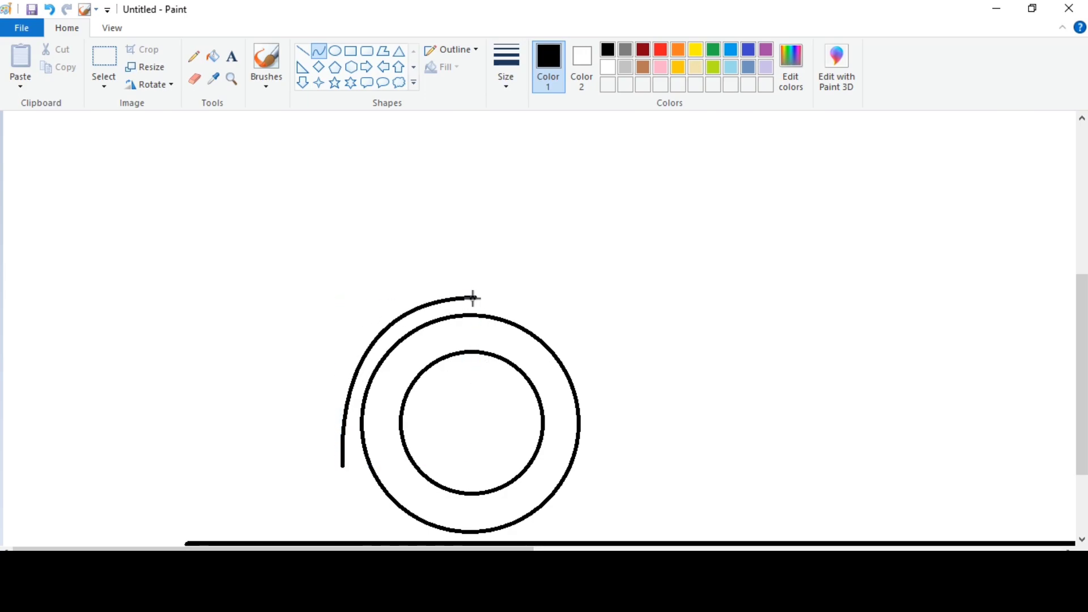
Complete the outline arching over the front wheel and draw the curved, sloping hood line above it
left_click_drag(473, 299, 604, 457)
mouse_move(555, 391)
left_mouse_down()
mouse_move(520, 299)
mouse_move(599, 317)
left_mouse_up()
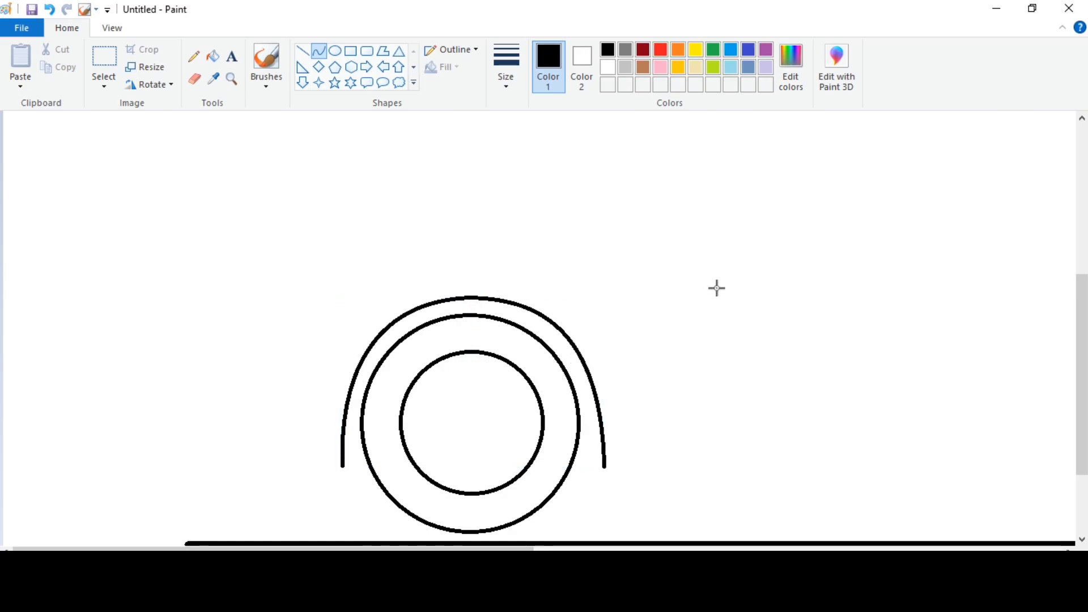
scroll(251, 348, "up", 2)
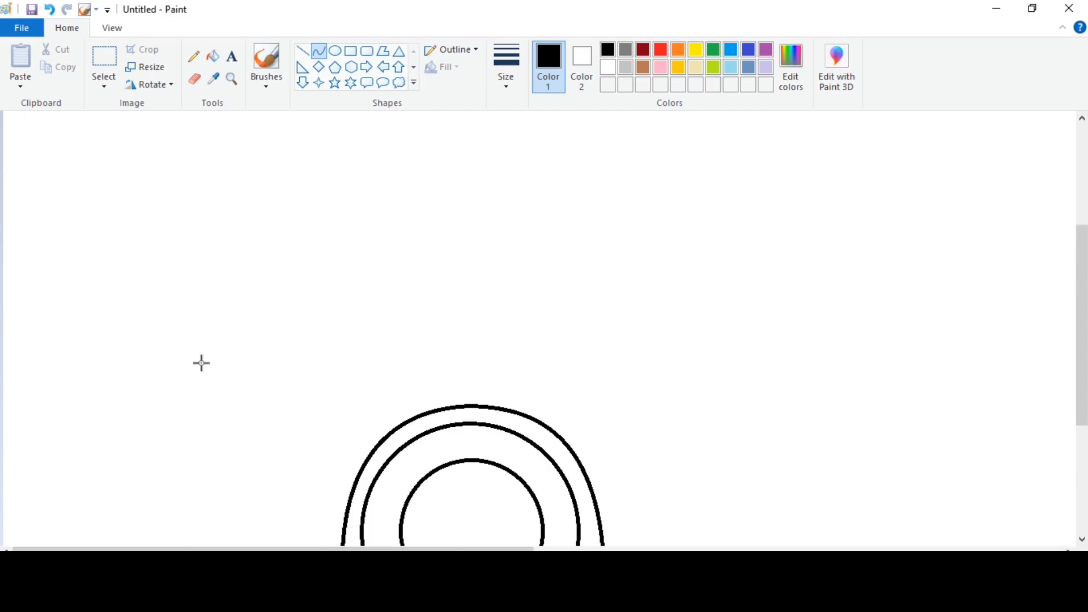
left_click_drag(201, 362, 459, 246)
mouse_move(328, 304)
left_mouse_down()
mouse_move(270, 292)
mouse_move(210, 318)
left_mouse_up()
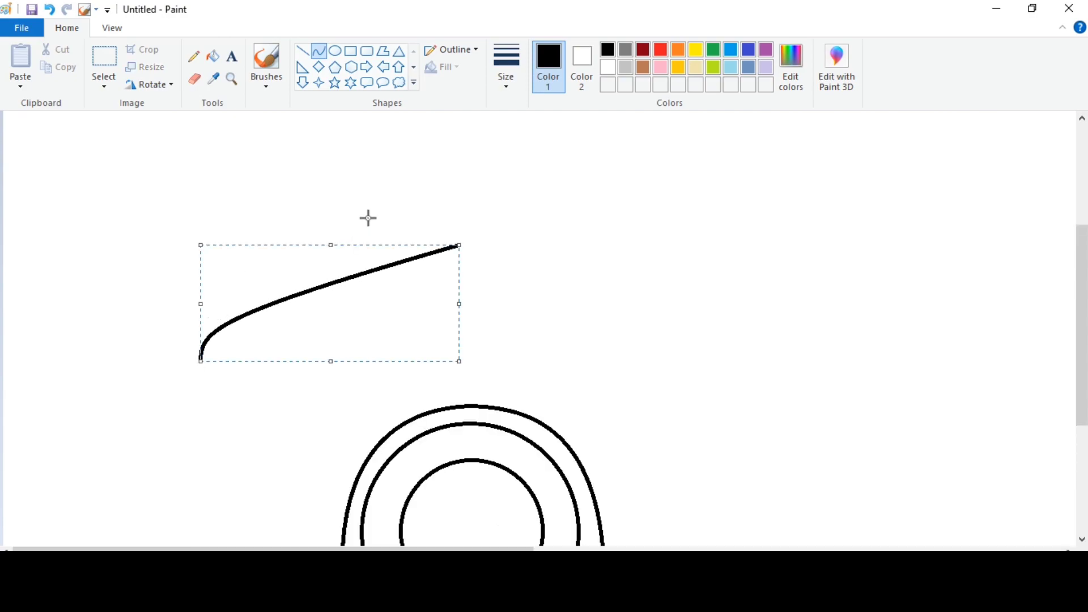
left_click(368, 218)
Draw the vehicle's front edge down from the hood and the bumper's underside back to the wheel arch
scroll(388, 272, "down", 2)
mouse_move(200, 255)
left_mouse_down()
mouse_move(174, 395)
mouse_move(176, 361)
left_mouse_up()
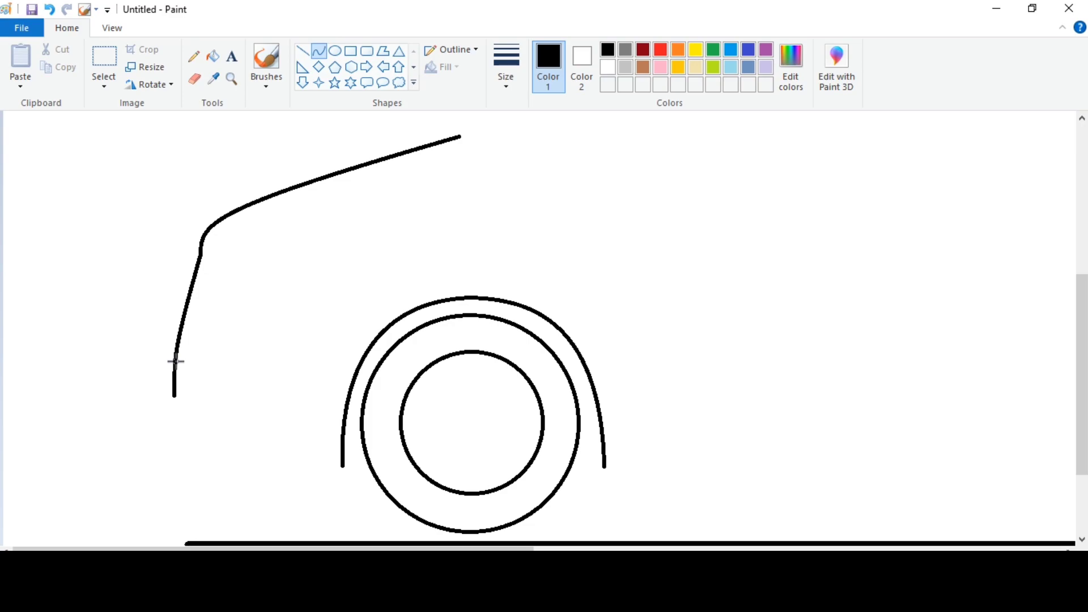
left_click_drag(188, 457, 343, 471)
left_click_drag(336, 473, 342, 480)
Outline a slanted, pointed headlight beneath the hood line using curves
scroll(198, 391, "up", 2)
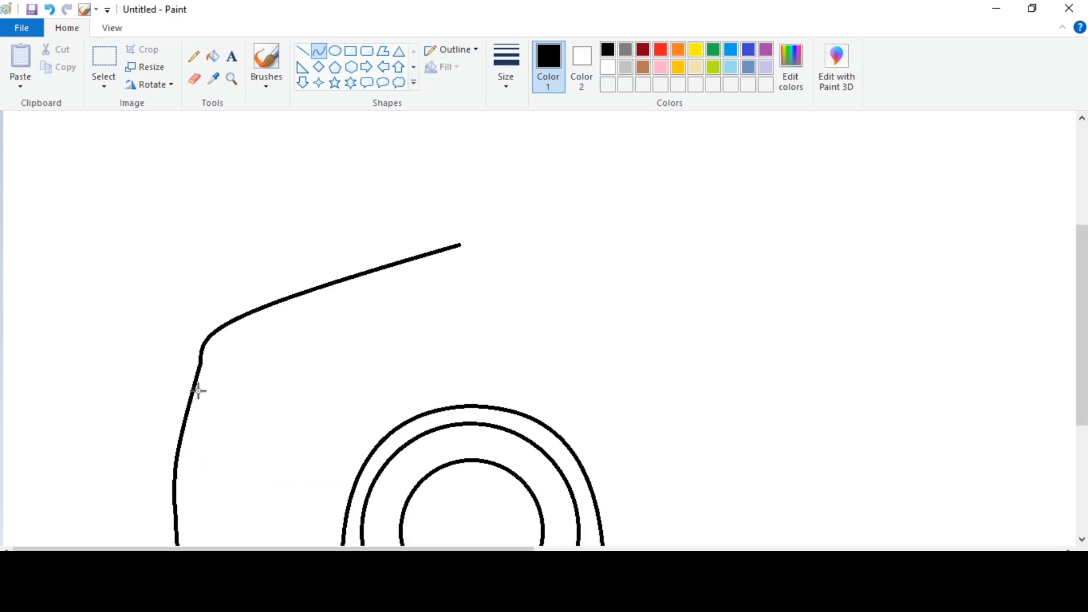
left_click_drag(237, 358, 241, 357)
left_click_drag(229, 387, 390, 320)
left_click(267, 375)
mouse_move(299, 339)
left_mouse_down()
mouse_move(292, 329)
mouse_move(267, 334)
left_mouse_up()
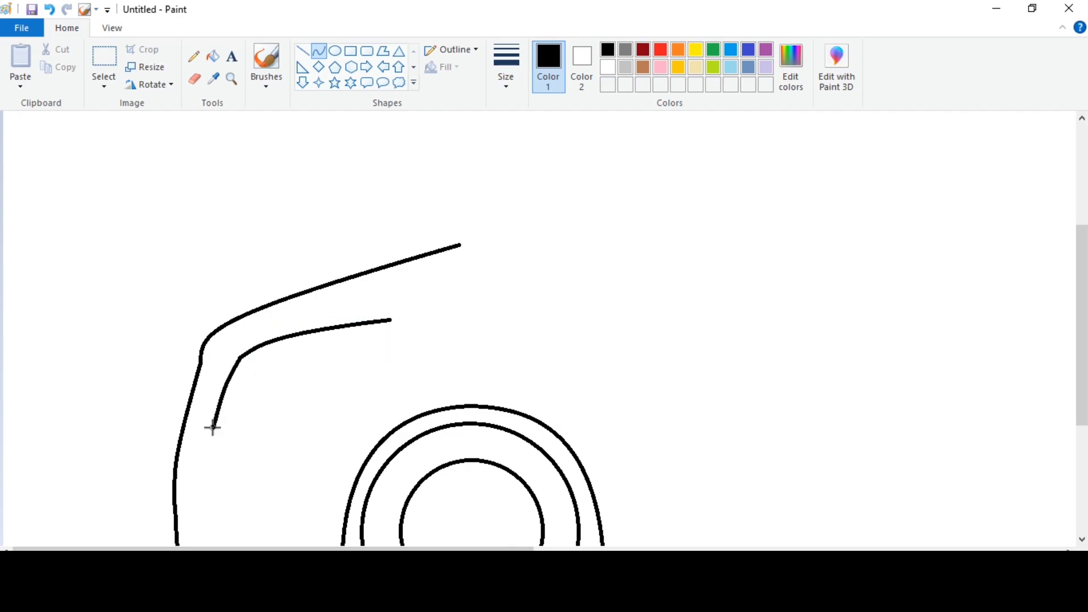
mouse_move(213, 428)
left_mouse_down()
mouse_move(335, 369)
mouse_move(206, 437)
mouse_move(226, 414)
left_mouse_up()
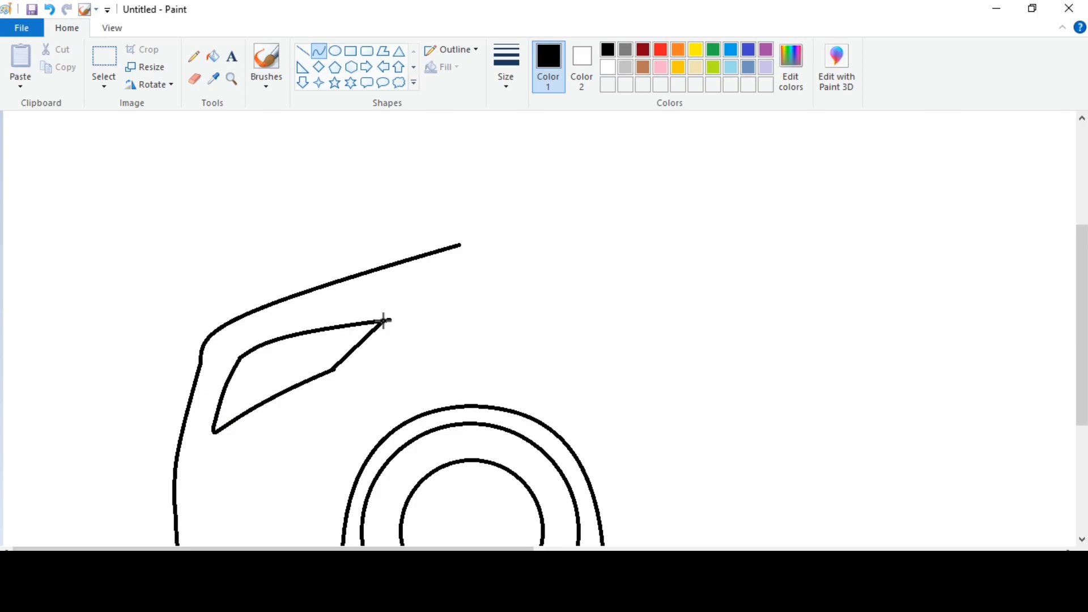
left_click_drag(383, 321, 398, 320)
Add inner contour curves along the top, front and rear tip of the headlight
scroll(404, 254, "down", 3)
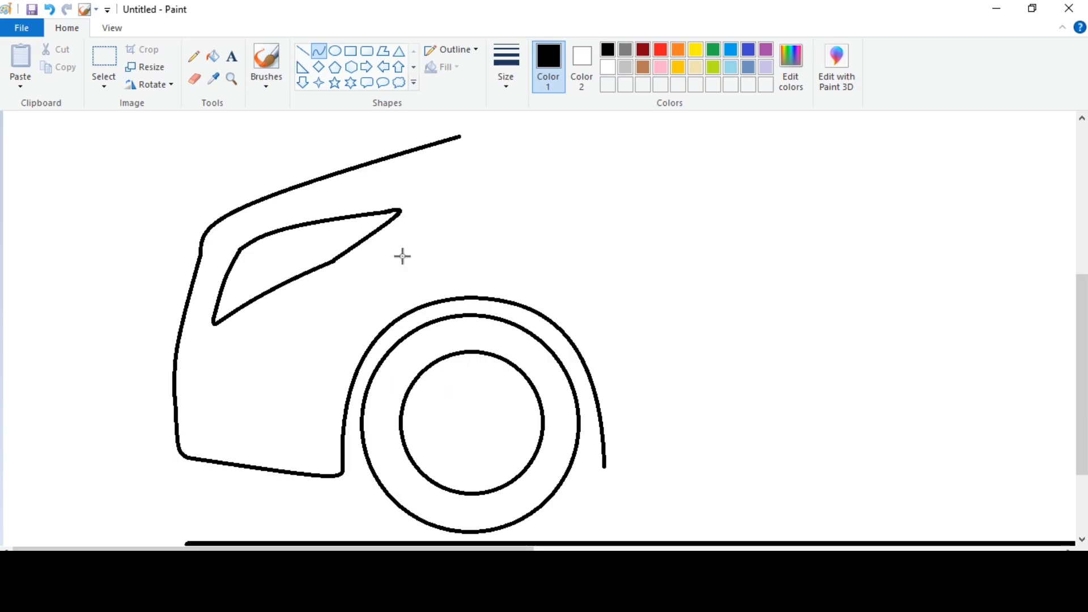
scroll(191, 417, "up", 3)
left_click_drag(250, 363, 278, 346)
left_click_drag(368, 373, 377, 373)
left_click_drag(301, 329, 301, 332)
left_click_drag(299, 418, 293, 429)
left_click_drag(222, 332, 220, 326)
left_click(379, 323)
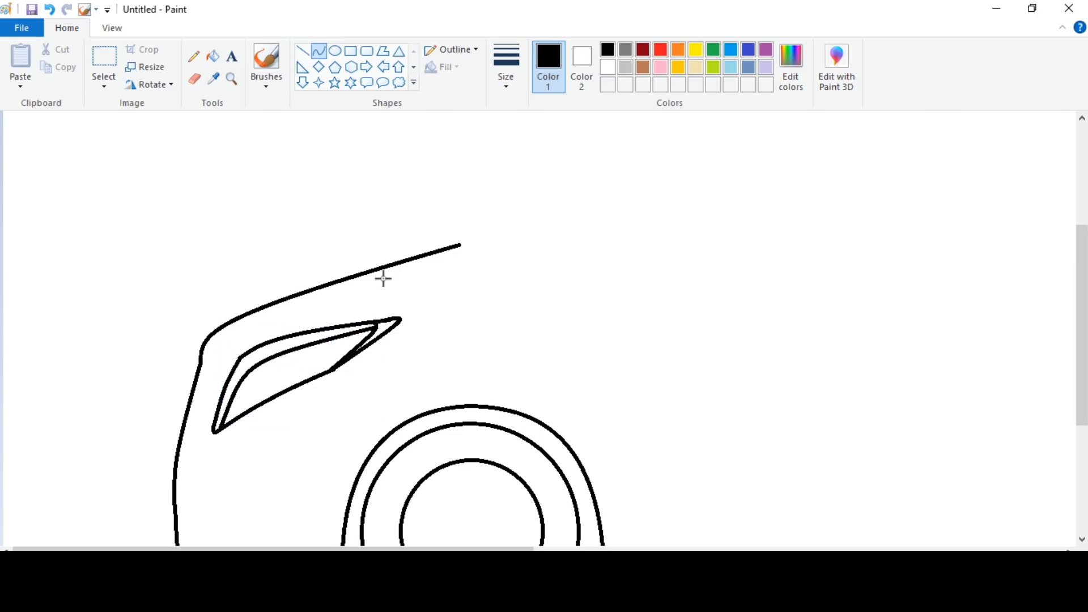
Outline a rounded fog light housing on the bumper between the front edge and the wheel arch
scroll(304, 357, "down", 3)
mouse_move(205, 402)
left_mouse_down()
mouse_move(298, 406)
mouse_move(286, 359)
left_mouse_up()
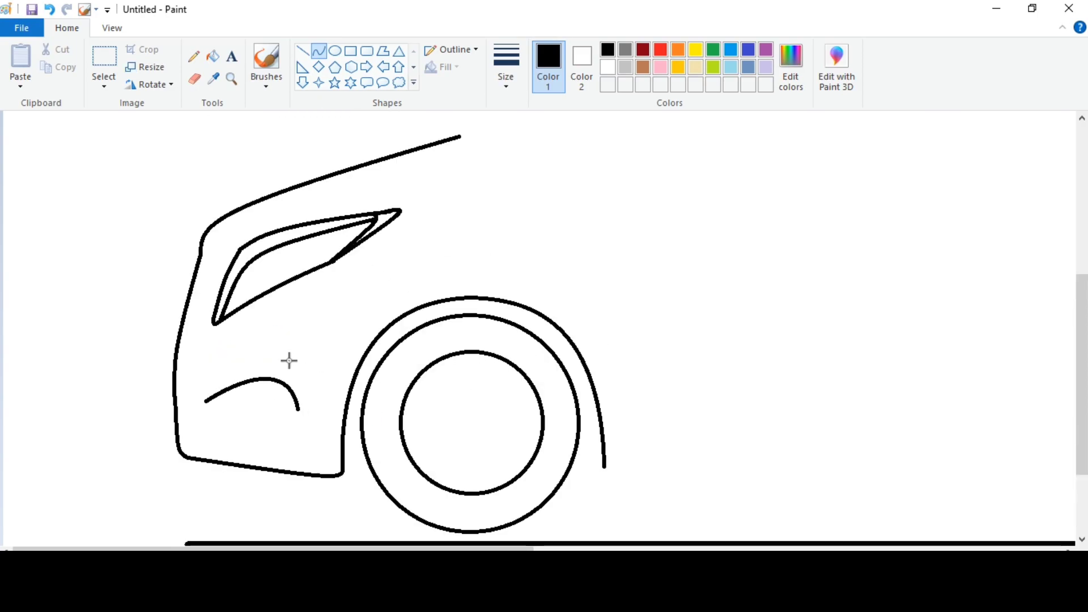
left_click_drag(298, 409, 214, 440)
left_click_drag(283, 423, 308, 430)
left_click(308, 430)
left_click(315, 351)
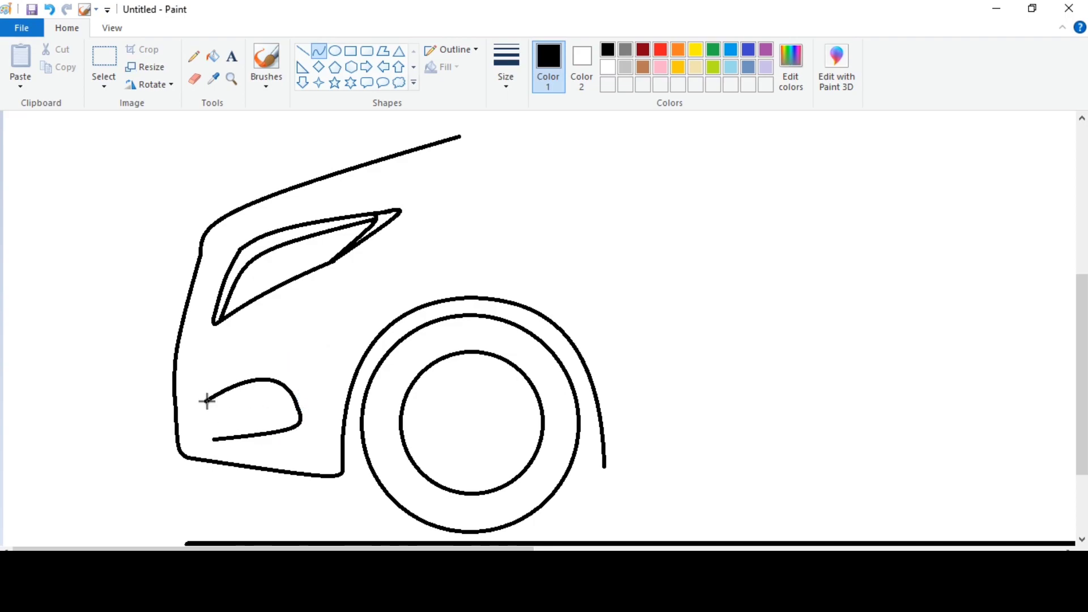
left_click_drag(199, 410, 199, 421)
Draw a smaller curved lamp outline inside the fog light housing
left_click_drag(293, 417, 294, 420)
left_click_drag(282, 392, 276, 380)
left_click(276, 381)
left_click(289, 369)
mouse_move(226, 407)
left_mouse_down()
mouse_move(243, 427)
mouse_move(293, 419)
left_mouse_up()
mouse_move(238, 422)
left_mouse_down()
mouse_move(214, 423)
mouse_move(203, 448)
left_mouse_up()
Draw a straight line across the inner fog light and a horizontal line along the bumper's lower section
left_click(303, 51)
left_click_drag(290, 407, 220, 415)
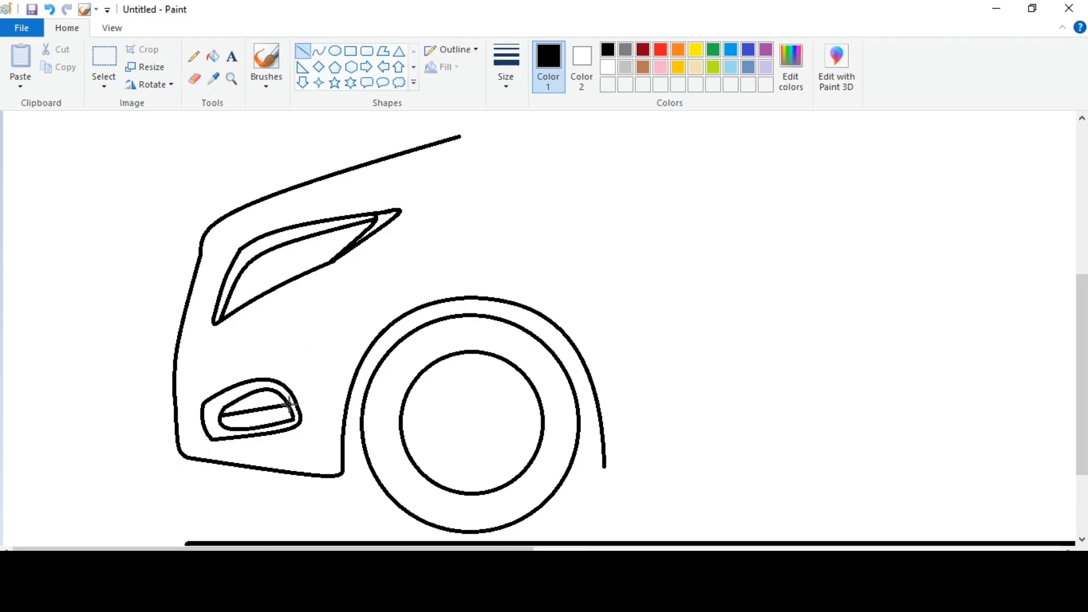
mouse_move(186, 447)
left_mouse_down()
mouse_move(340, 456)
mouse_move(466, 279)
left_mouse_up()
Draw a curved outer fender line around the front wheel arch with a thinner line size
left_click(506, 69)
left_click(515, 141)
key("ctrl+z")
left_click(321, 51)
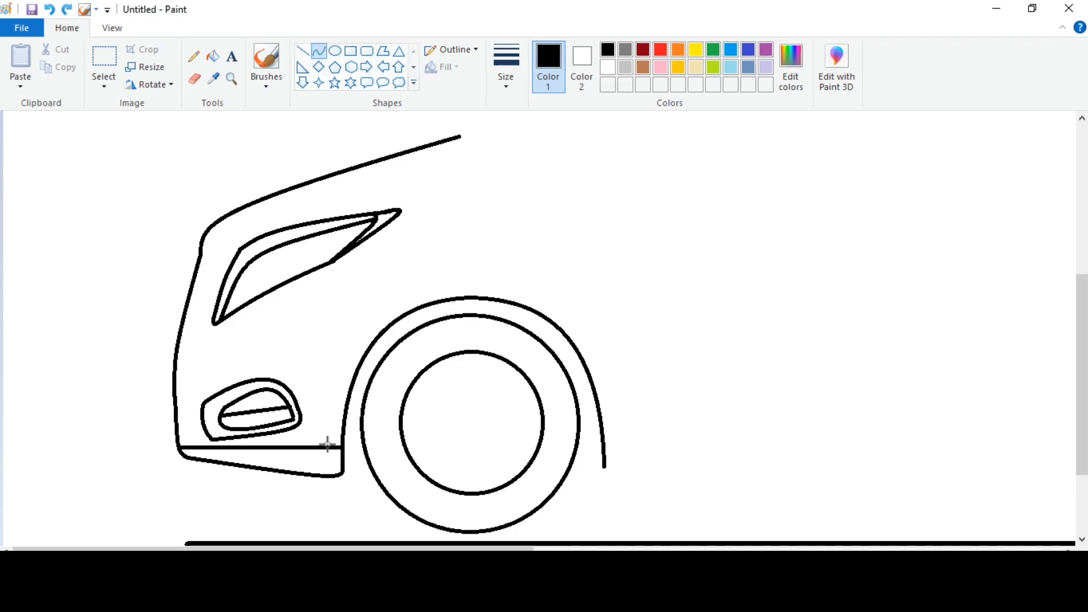
left_click(338, 357)
mouse_move(327, 445)
left_mouse_down()
mouse_move(467, 280)
mouse_move(620, 429)
mouse_move(621, 447)
left_mouse_up()
left_click(356, 287)
left_click(533, 283)
left_click_drag(587, 282, 625, 302)
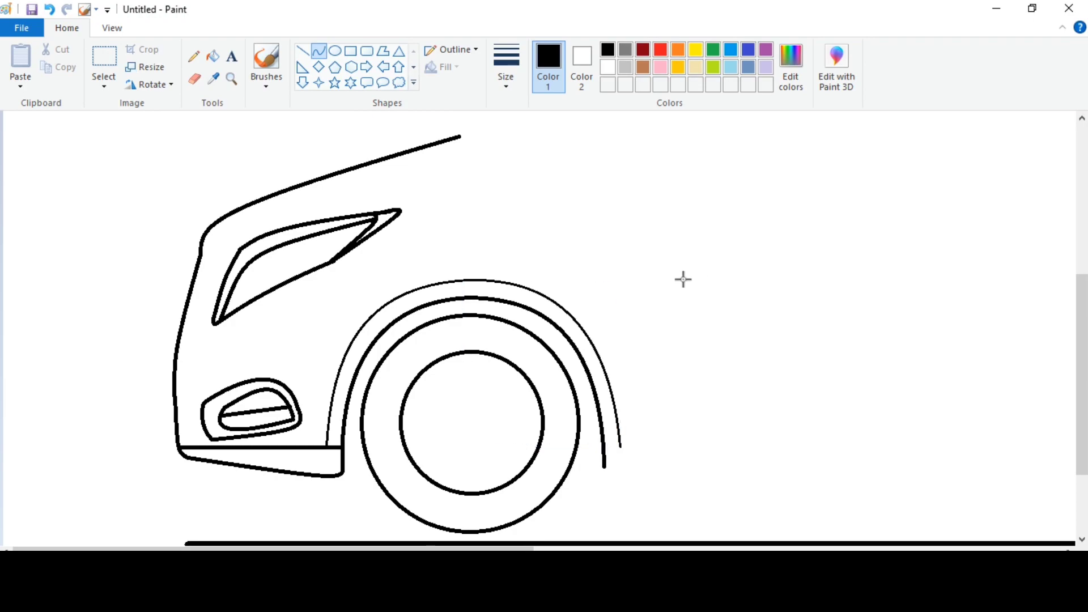
Draw a thin, angled panel seam from the headlight's lower corner to the wheel arch with straight lines
left_click(302, 51)
left_click_drag(336, 262, 368, 306)
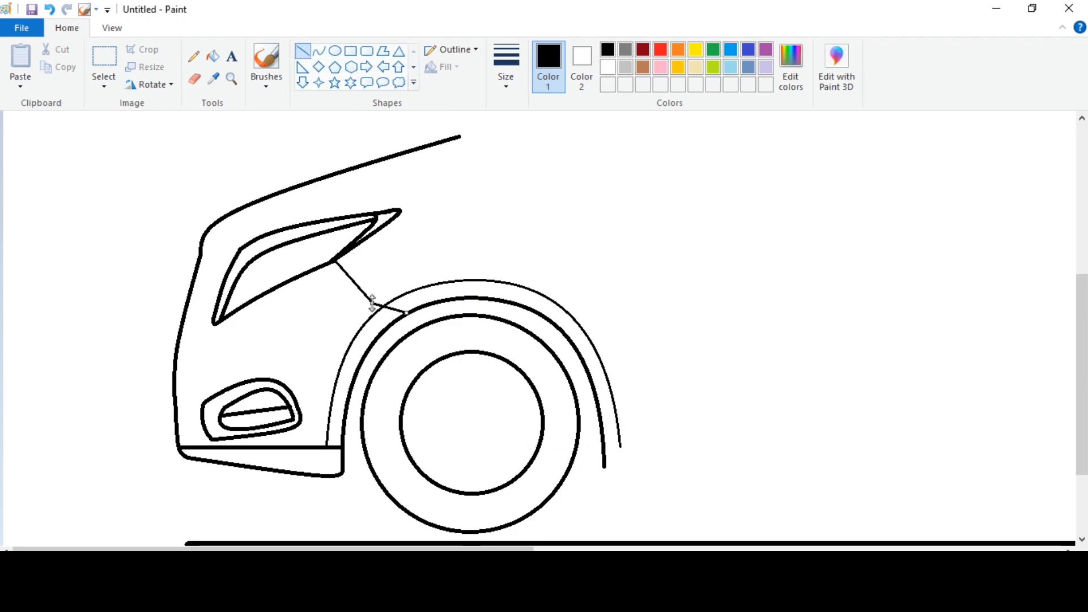
Draw a second, thicker curved line running just below the hood line
left_click(506, 68)
left_click(541, 174)
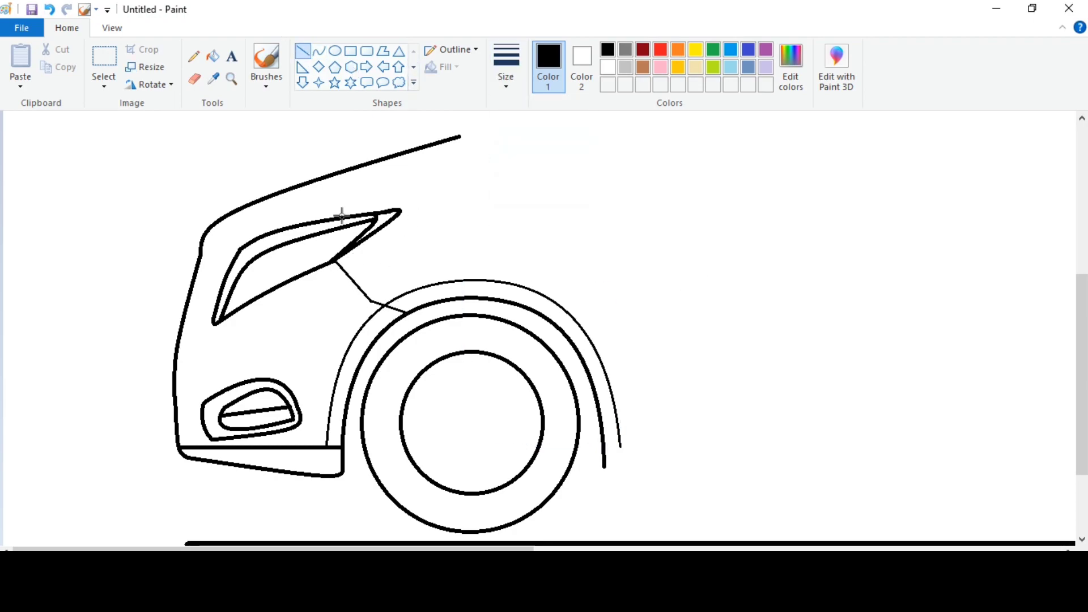
left_click_drag(221, 254, 488, 152)
key("ctrl+z")
left_click(319, 51)
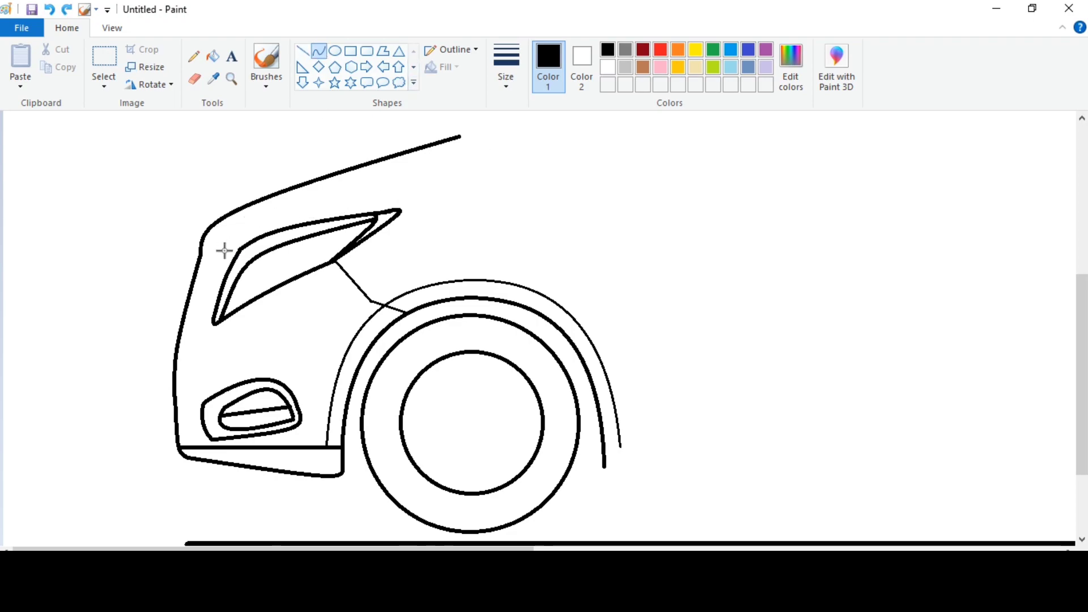
left_click_drag(224, 251, 498, 148)
left_click_drag(377, 180, 244, 219)
left_click(242, 220)
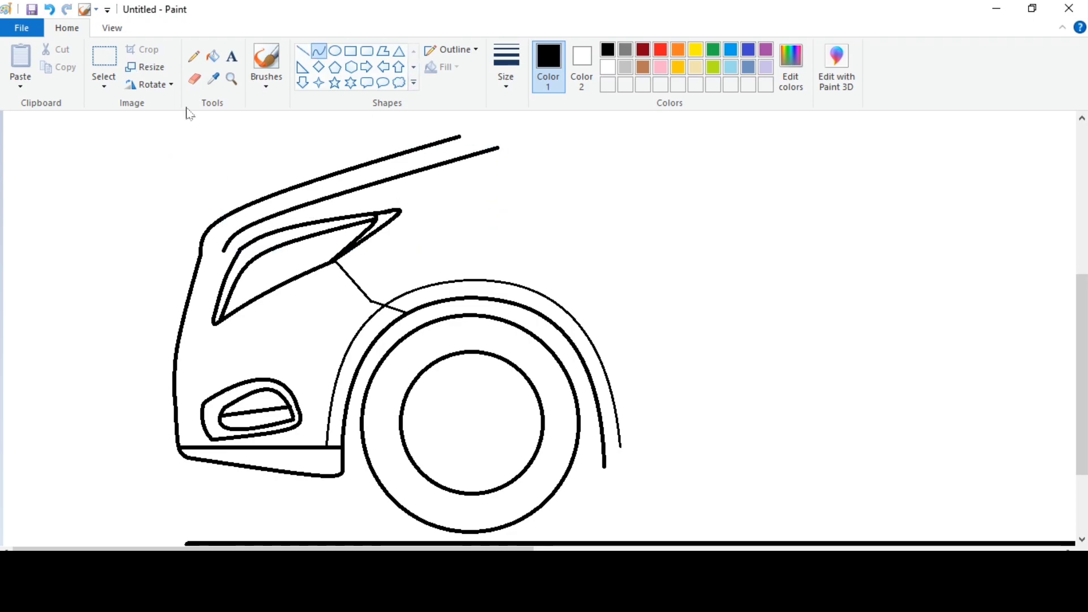
Erase the upper part of the front edge and draw the grille's curved inner edge ahead of the headlight
left_click(194, 79)
left_click_drag(180, 326, 175, 354)
left_click(319, 52)
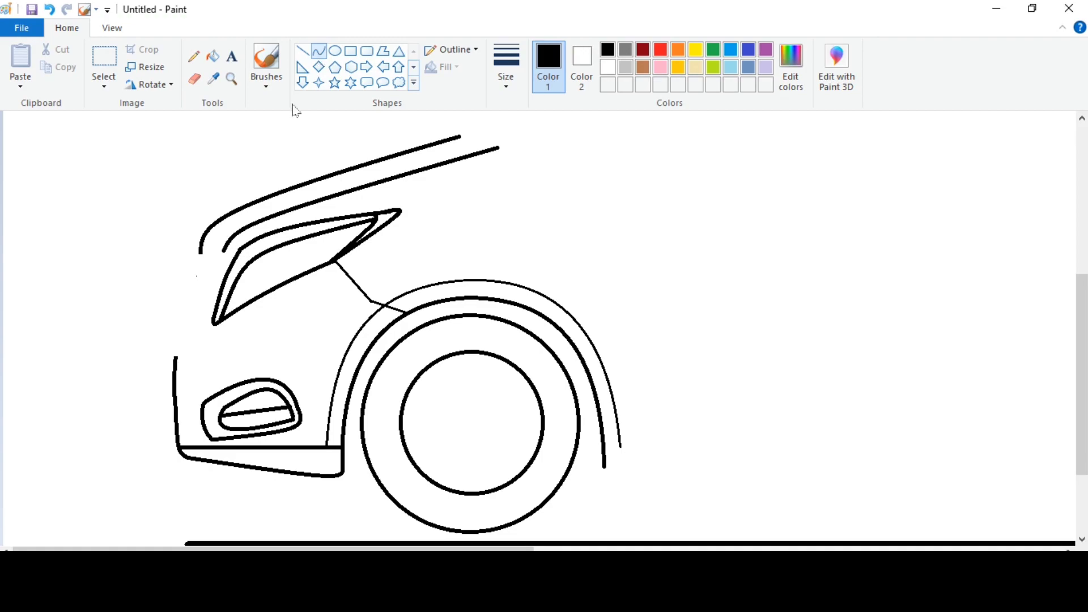
mouse_move(201, 253)
left_mouse_down()
mouse_move(219, 297)
mouse_move(208, 305)
left_mouse_up()
left_click_drag(213, 286, 227, 248)
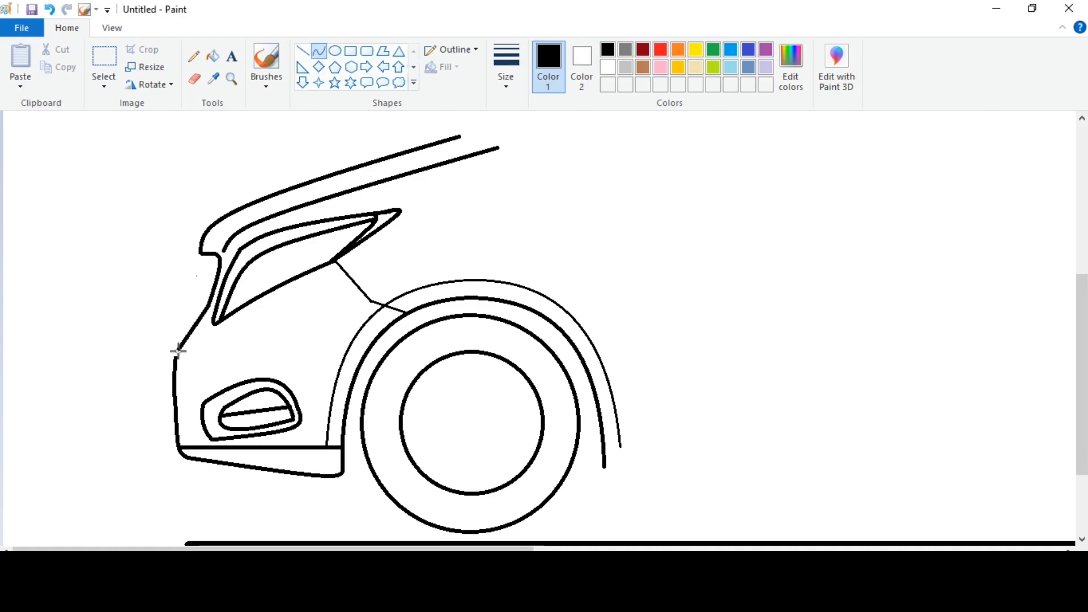
left_click_drag(178, 352, 175, 357)
left_click_drag(193, 337, 193, 356)
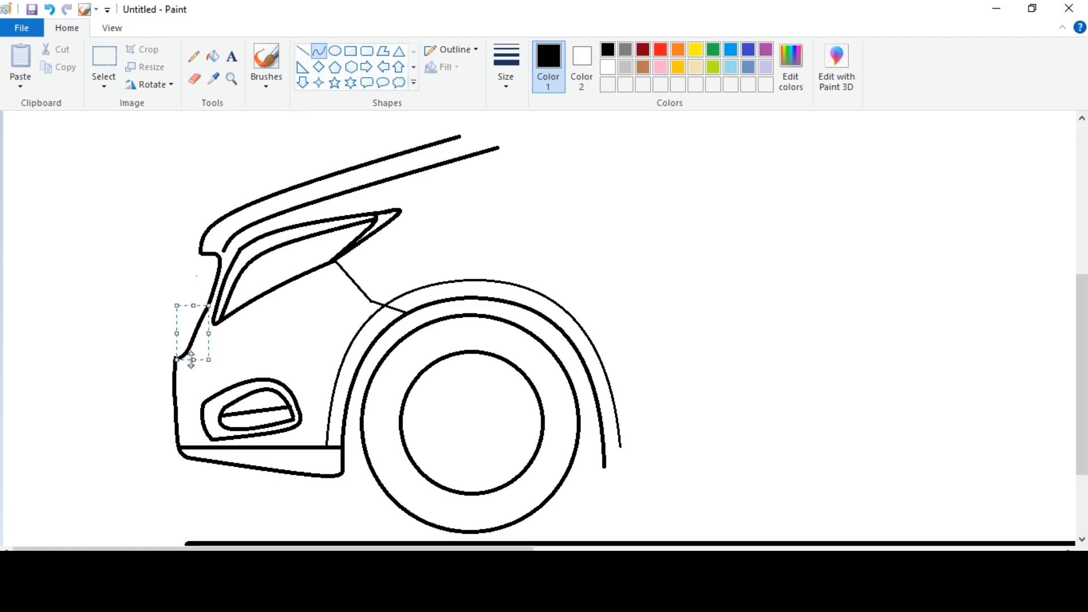
left_click(192, 358)
Close the grille with a curved front edge and divide it with straight horizontal slats
left_click_drag(200, 254, 176, 356)
left_click(189, 270)
left_click_drag(177, 295, 173, 313)
left_click(303, 51)
left_click_drag(191, 274, 201, 273)
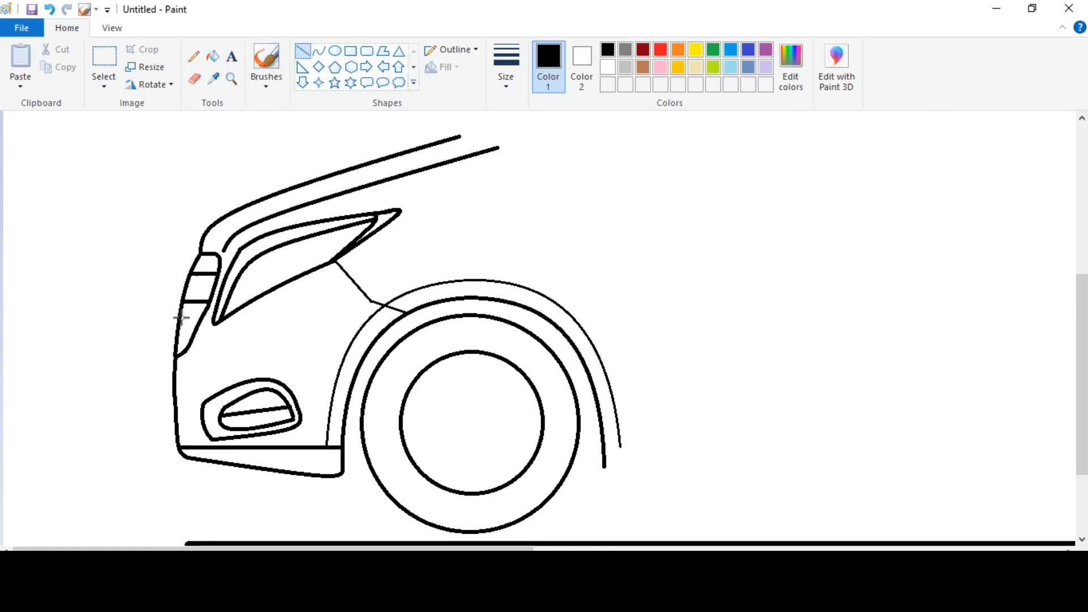
Draw a small curved air intake on the bumper's front edge ahead of the fog light
left_click(319, 51)
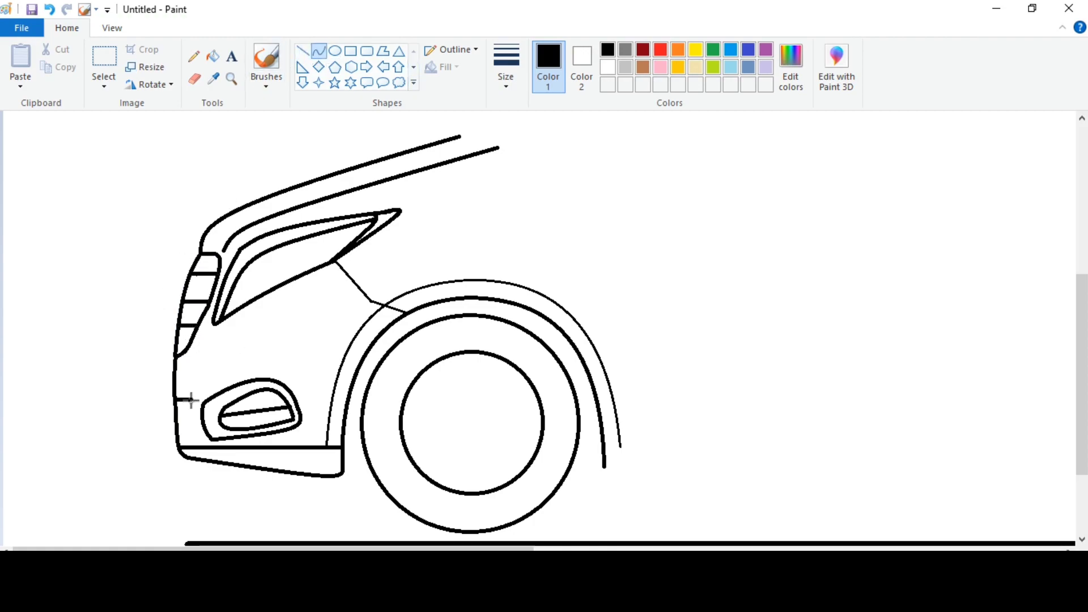
left_click_drag(191, 400, 179, 445)
left_click_drag(185, 422, 199, 425)
Draw the sloping windshield line up from the hood and a long, slightly arched roof line towards the rear
left_click(112, 28)
left_click(55, 59)
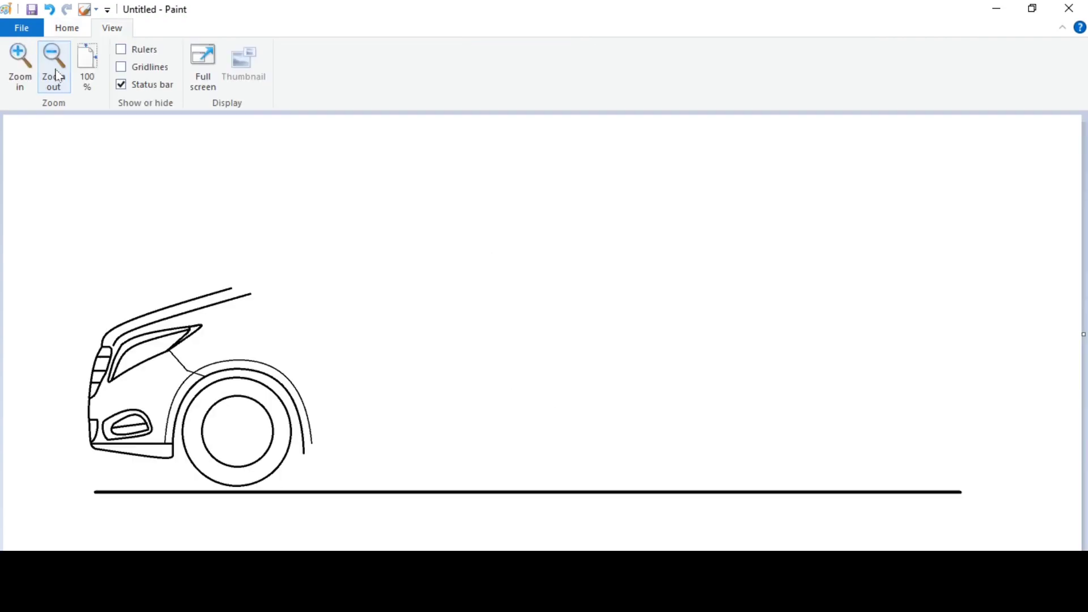
left_click(66, 27)
left_click_drag(232, 289, 439, 187)
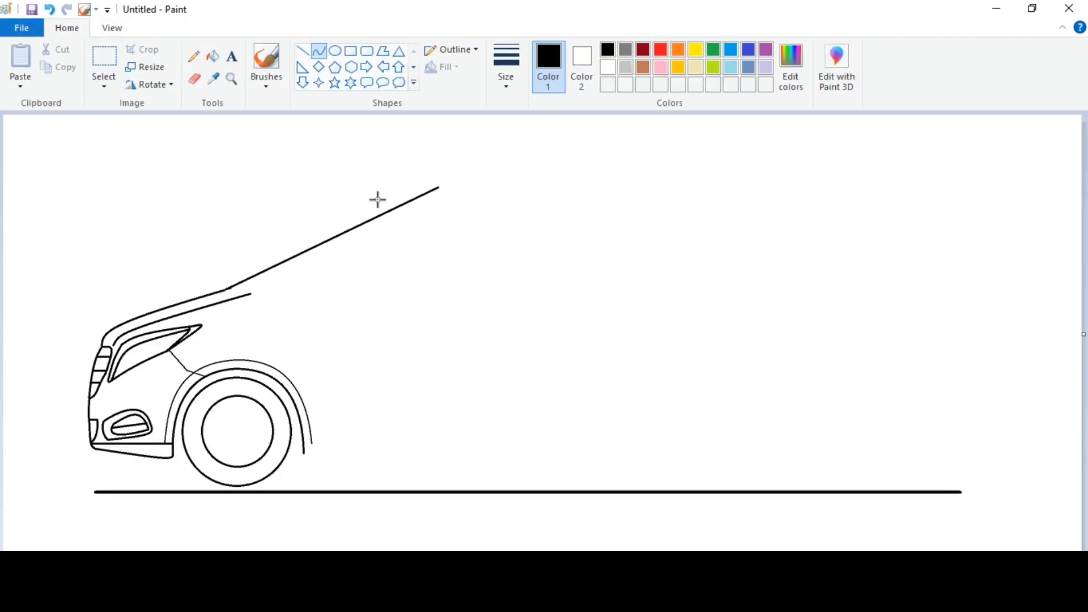
mouse_move(377, 199)
left_mouse_down()
mouse_move(440, 152)
mouse_move(586, 189)
mouse_move(851, 187)
left_mouse_up()
mouse_move(639, 194)
left_mouse_down()
mouse_move(649, 180)
mouse_move(684, 176)
left_mouse_up()
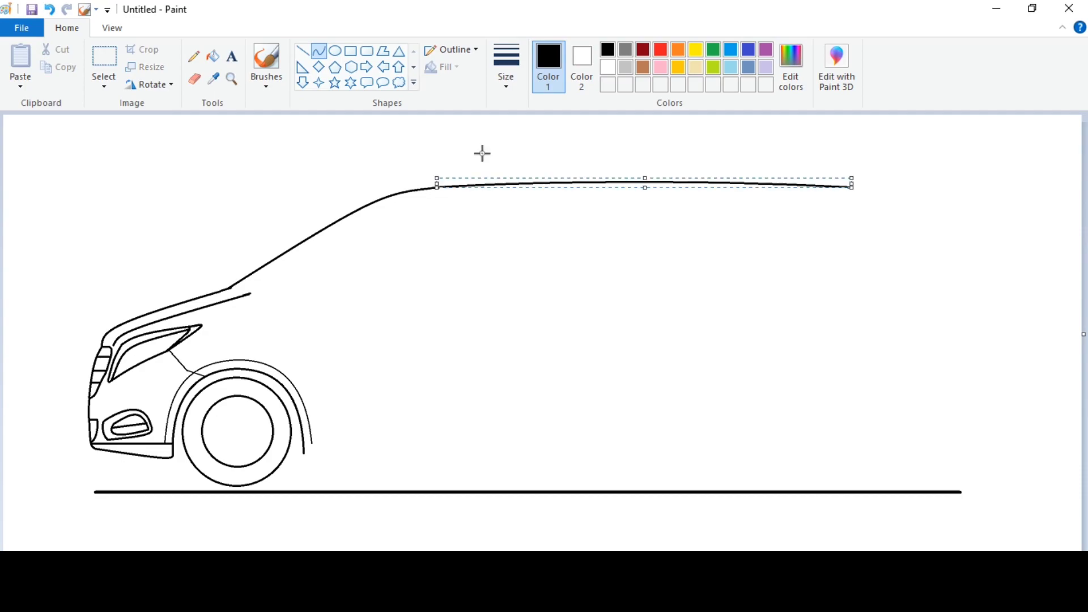
left_click(477, 152)
Draw a short curve for the windshield's base where it meets the hood
left_click(112, 28)
left_click(21, 59)
scroll(341, 233, "down", 2)
left_click_drag(456, 355, 499, 359)
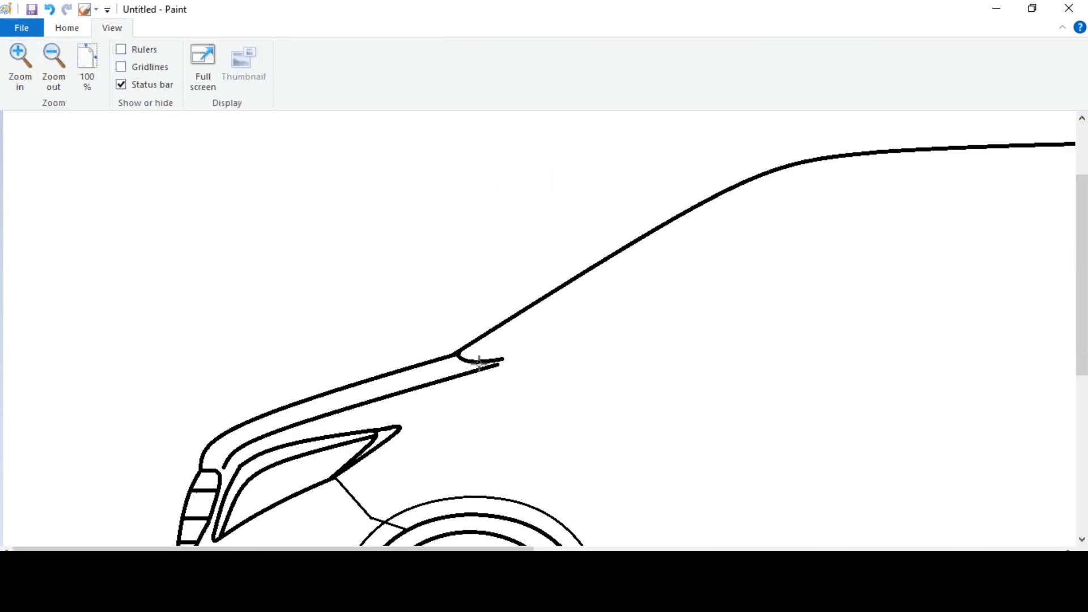
left_click(425, 212)
Draw the windshield's lower side edge parallel to its slope and close its upper end with a short line
left_click_drag(508, 548, 569, 548)
left_click_drag(372, 360, 632, 191)
left_click_drag(513, 269, 510, 263)
left_click(507, 264)
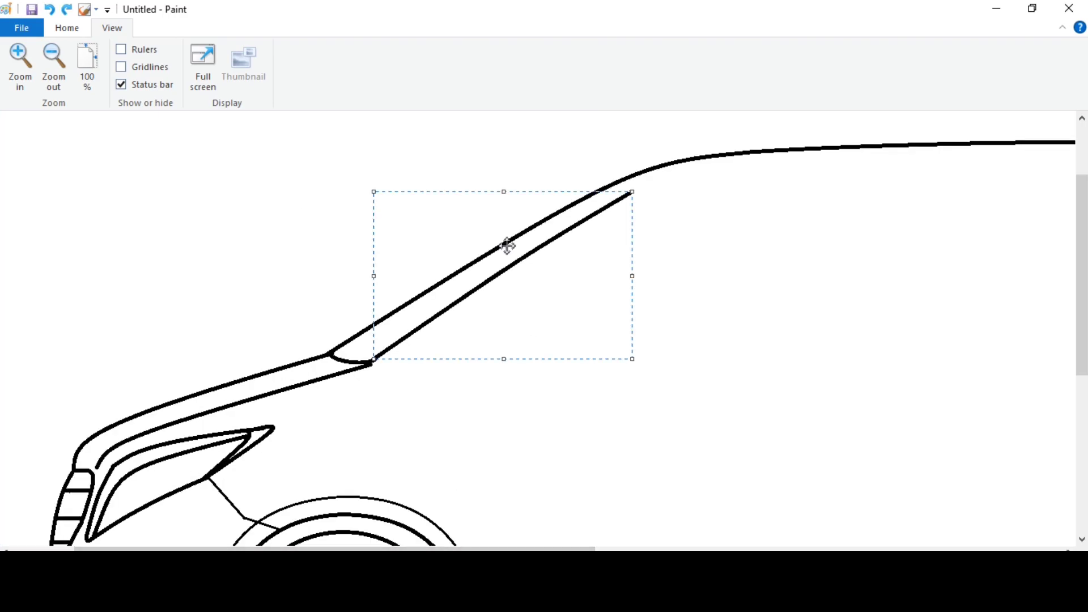
left_click(471, 173)
left_click(67, 28)
left_click(303, 51)
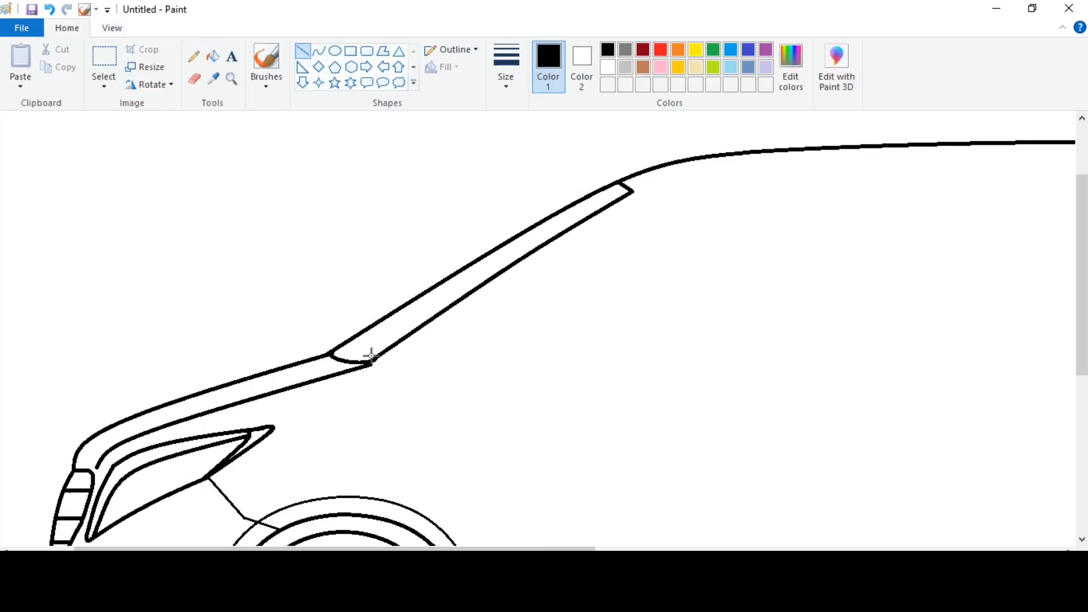
Thicken the windshield's side edge with a second curve and add inner border lines at its base and upper end
left_click(319, 51)
mouse_move(370, 357)
left_mouse_down()
mouse_move(444, 274)
mouse_move(619, 192)
left_mouse_up()
left_click_drag(478, 267, 481, 276)
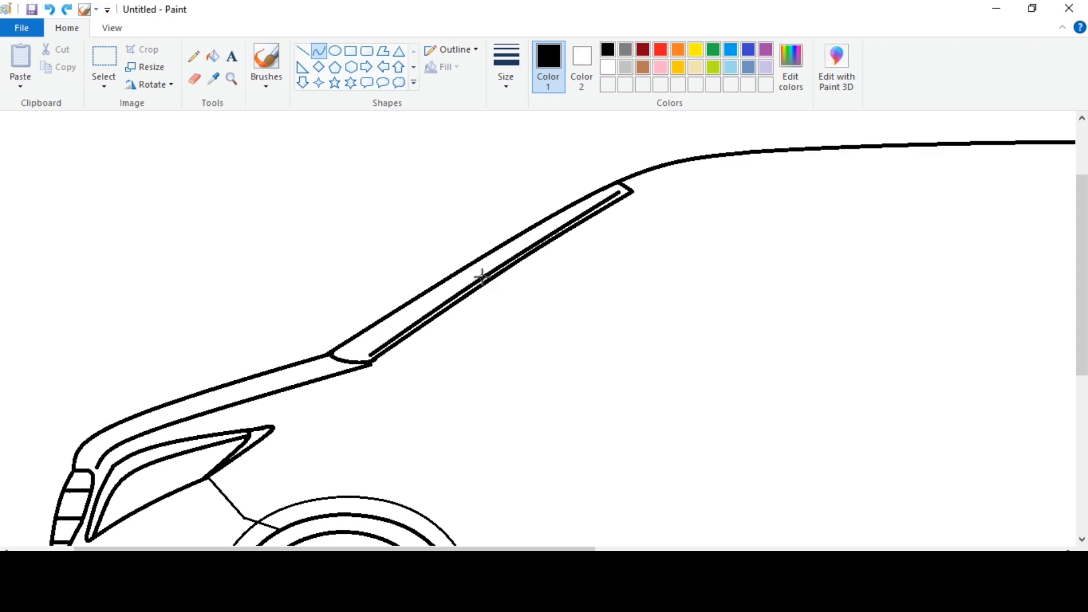
left_click(527, 277)
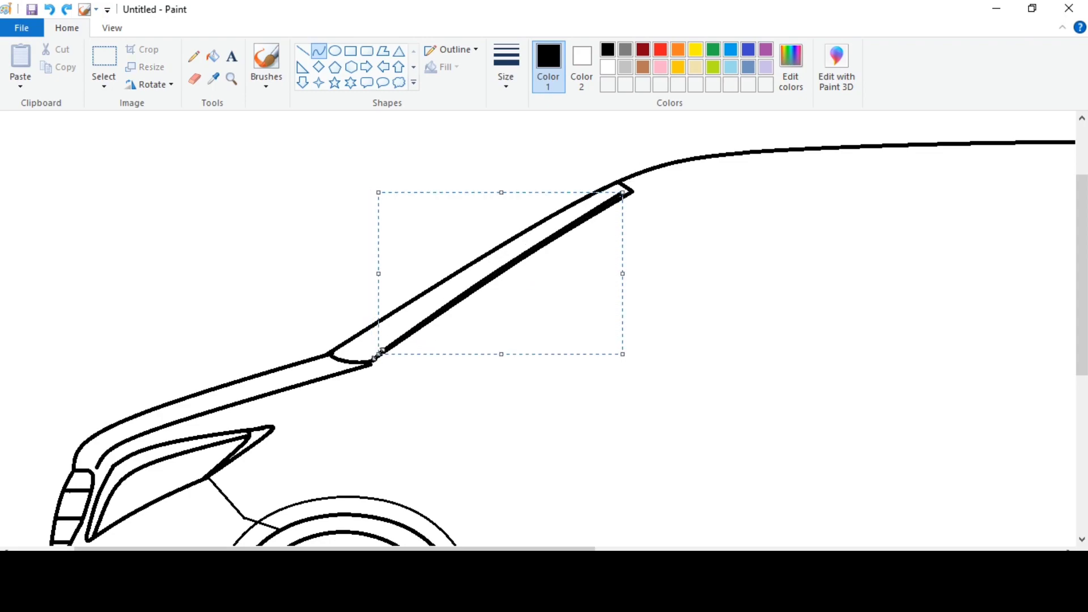
left_click(334, 350)
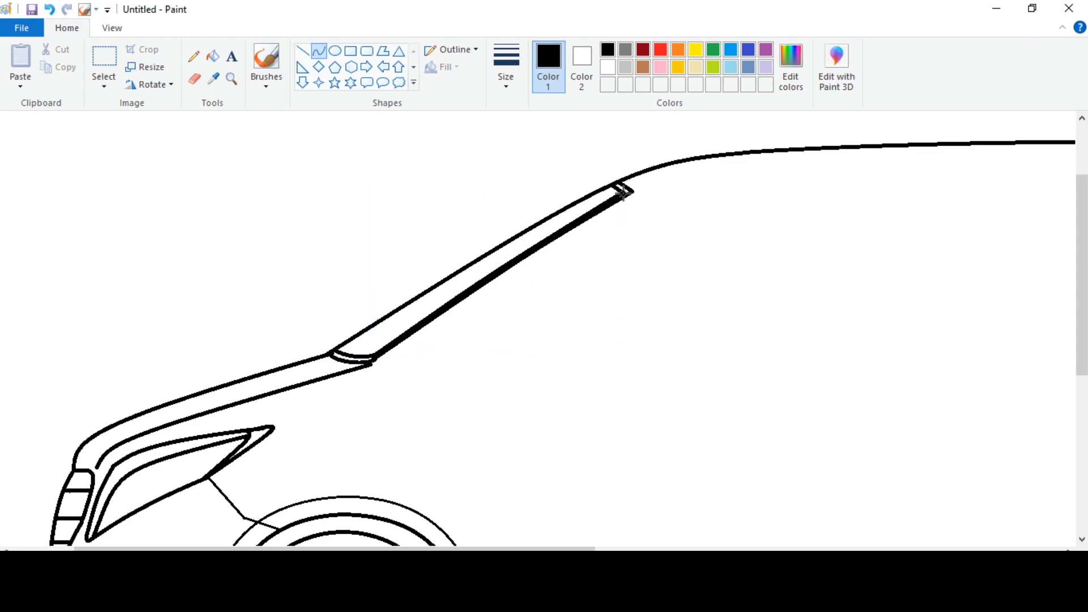
Draw a straight horizontal sill line from the front wheel arch towards the rear of the vehicle
left_click(113, 27)
left_click(87, 67)
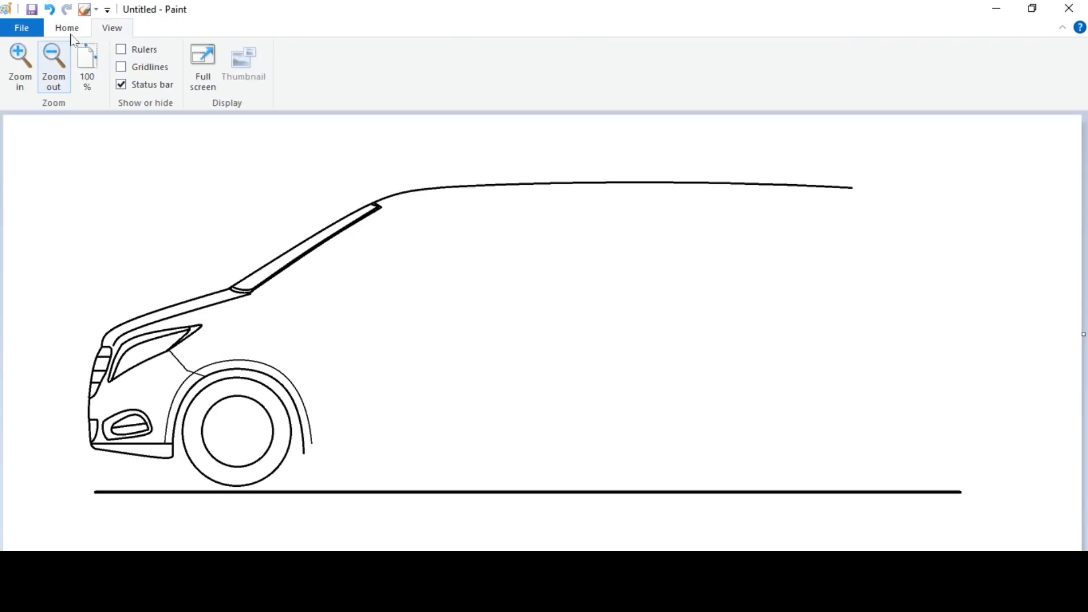
left_click(21, 66)
scroll(242, 245, "down", 5)
left_click(61, 69)
left_click(66, 29)
left_click(303, 51)
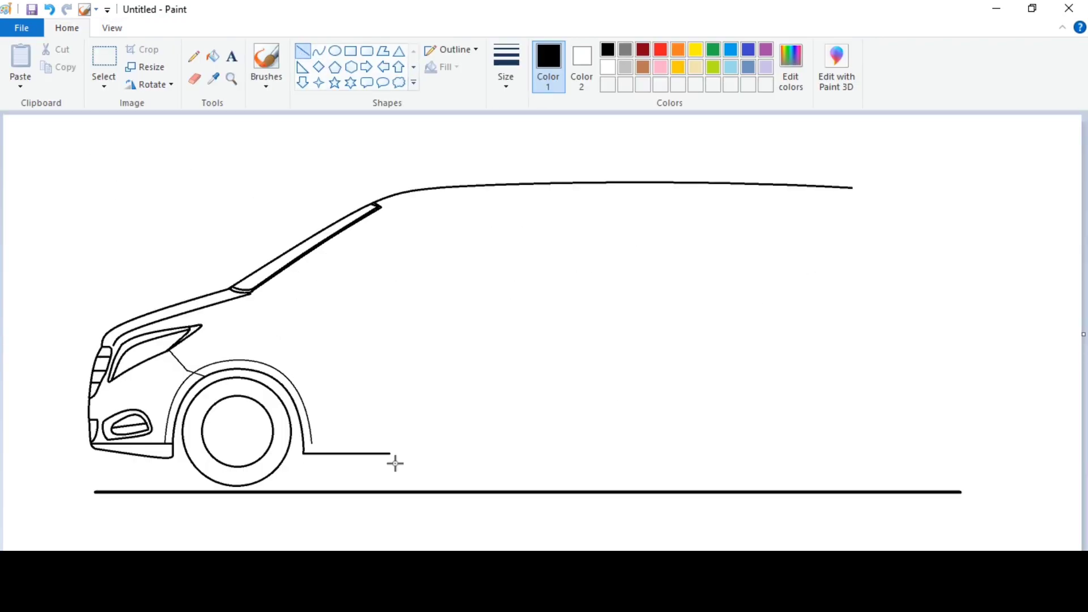
left_click_drag(395, 463, 659, 460)
left_click(319, 51)
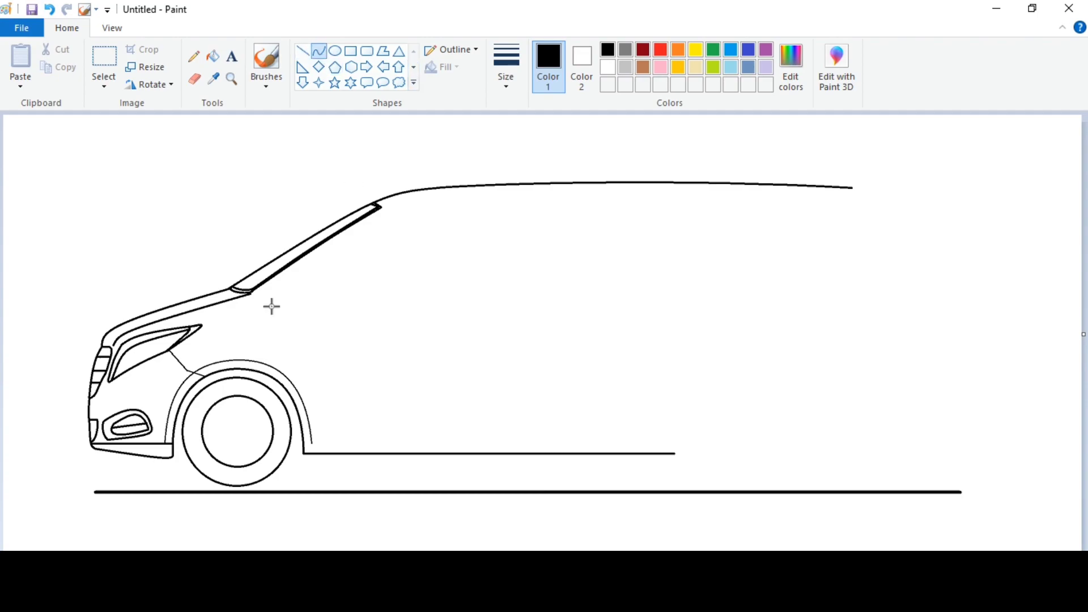
Draw a curved front edge for the side window area beneath the windshield pillar, plus a short line along its base
left_click_drag(272, 303, 485, 201)
left_click_drag(418, 207, 400, 200)
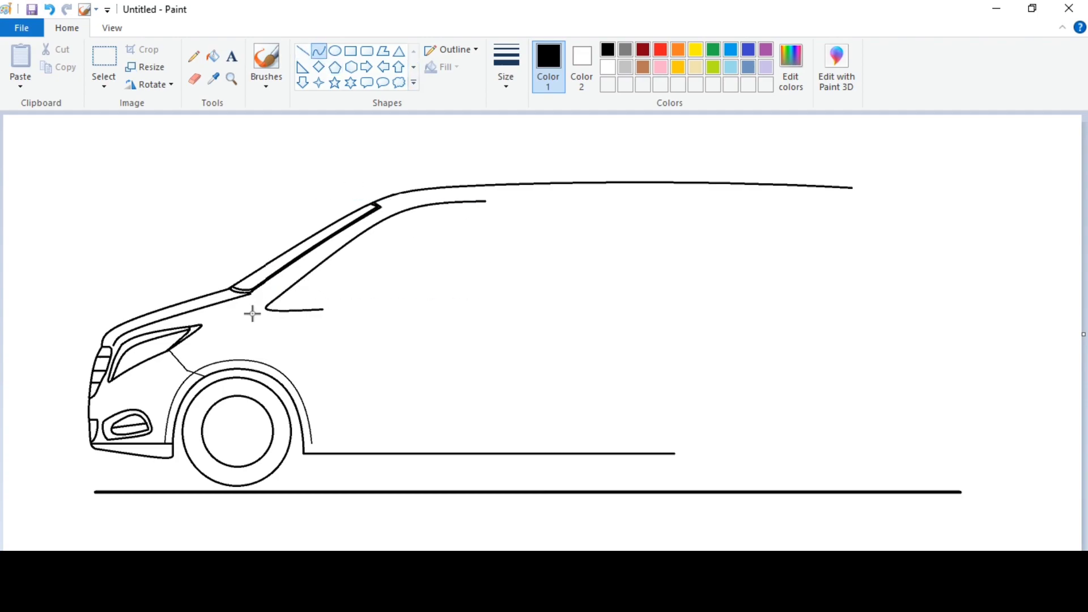
left_click_drag(252, 313, 252, 301)
left_click(256, 240)
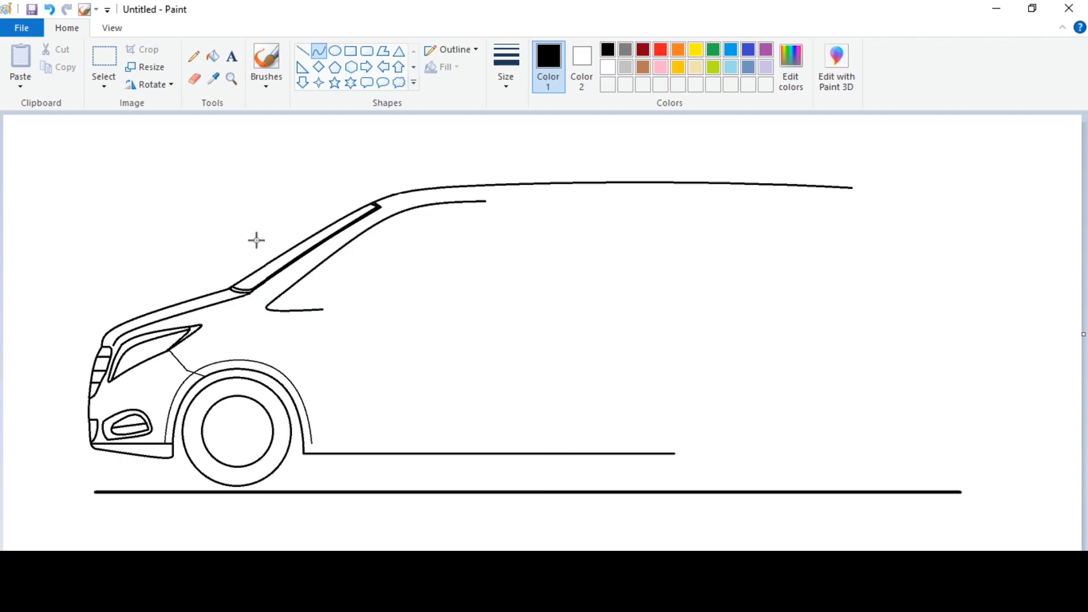
Draw the side mirror's rounded outline with curves at the rear end of the window area's short base line
left_click(108, 30)
left_click(20, 65)
scroll(238, 317, "down", 3)
scroll(238, 317, "up", 1)
left_click_drag(371, 548, 495, 547)
key("ctrl+z")
mouse_move(280, 273)
left_mouse_down()
mouse_move(375, 284)
mouse_move(256, 292)
left_mouse_up()
left_click(67, 30)
left_click(321, 53)
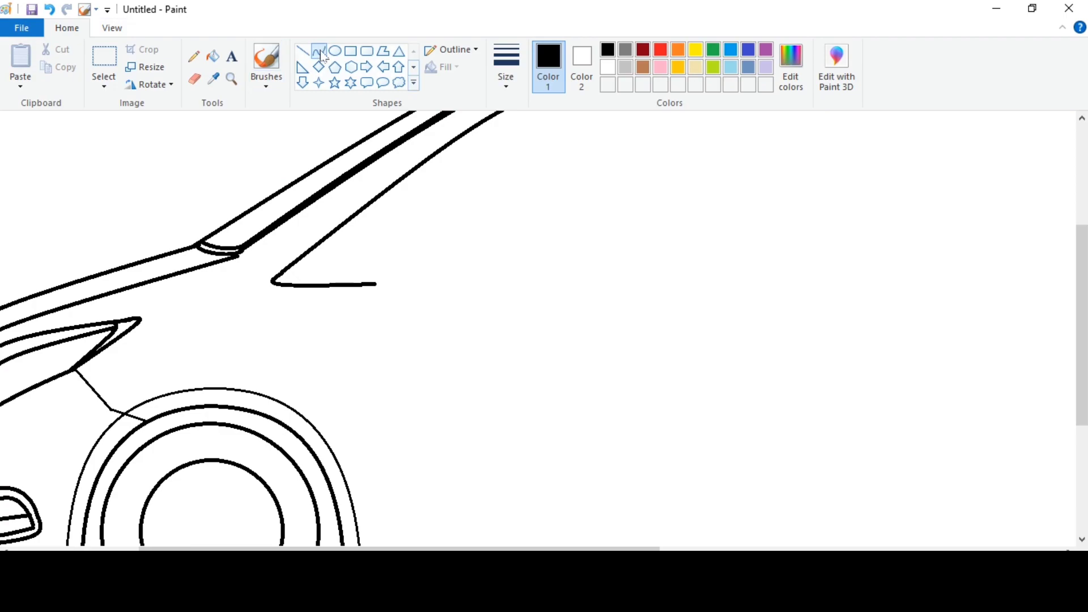
left_click_drag(374, 285, 448, 222)
mouse_move(448, 223)
left_mouse_down()
mouse_move(399, 224)
mouse_move(423, 285)
mouse_move(474, 289)
left_mouse_up()
Divide the side mirror with a horizontal line and add a small curved detail above it
left_click(303, 51)
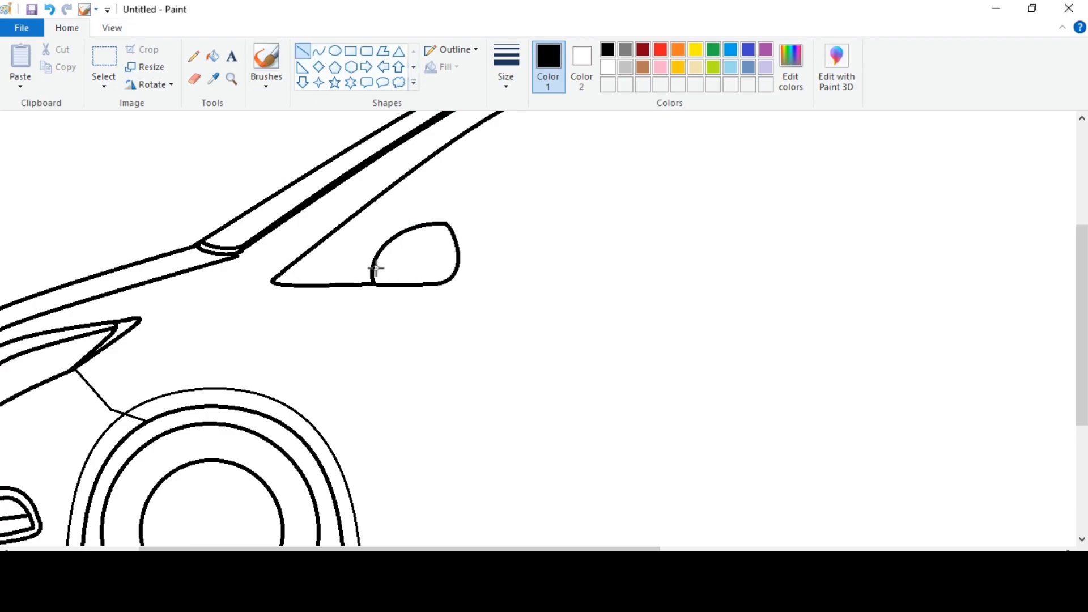
left_click(319, 52)
left_click_drag(410, 268, 456, 255)
left_click(418, 254)
left_click(468, 189)
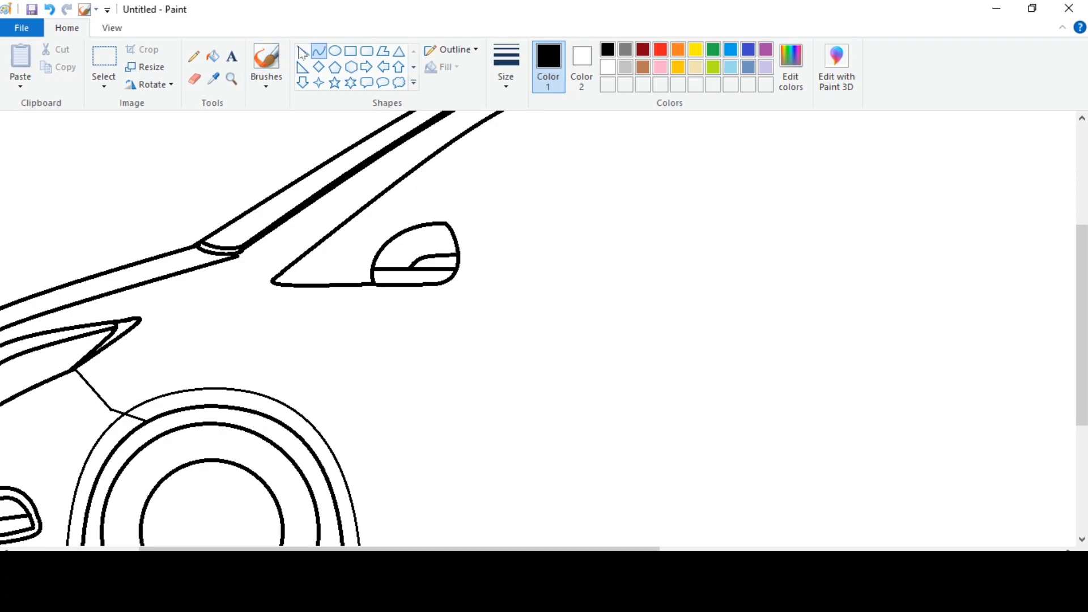
Draw a small triangular quarter window ahead of the side mirror, closing its rear side with a straight line
left_click_drag(370, 219, 358, 272)
left_click(302, 51)
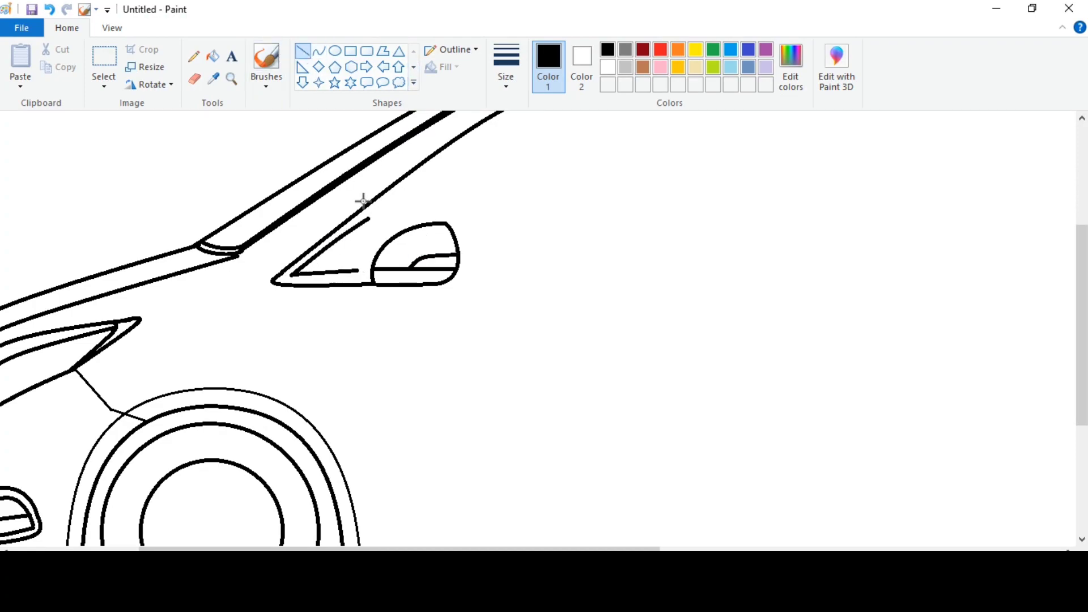
scroll(362, 385, "up", 2)
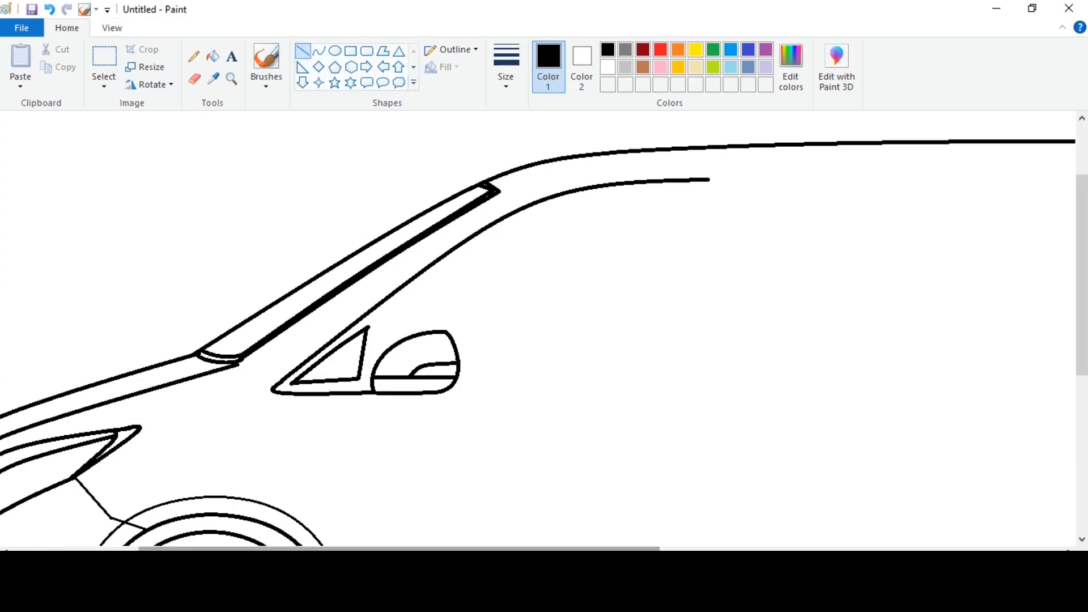
Draw a slightly rising straight beltline from the side mirror's lower edge towards the rear
scroll(363, 386, "right", 2)
left_click_drag(355, 390, 626, 374)
left_click_drag(354, 386, 356, 387)
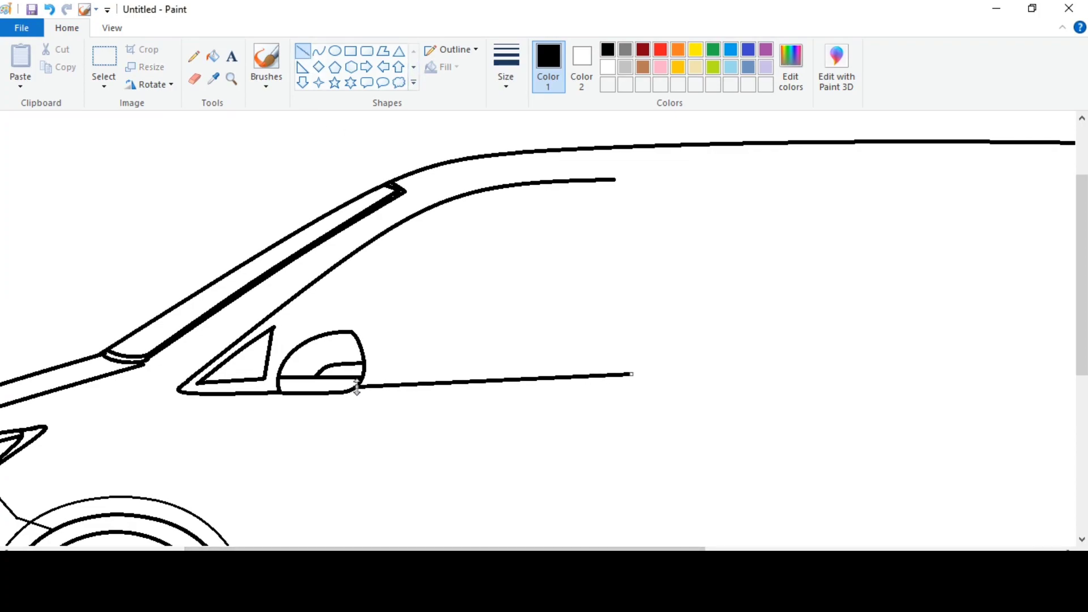
left_click(540, 297)
Draw the front door's frame as a curve rising from the mirror and following the windshield pillar and roof
left_click(319, 51)
mouse_move(276, 391)
left_mouse_down()
mouse_move(316, 264)
mouse_move(284, 282)
mouse_move(455, 184)
mouse_move(417, 197)
mouse_move(625, 168)
left_mouse_up()
left_click(374, 283)
left_click_drag(544, 170, 495, 161)
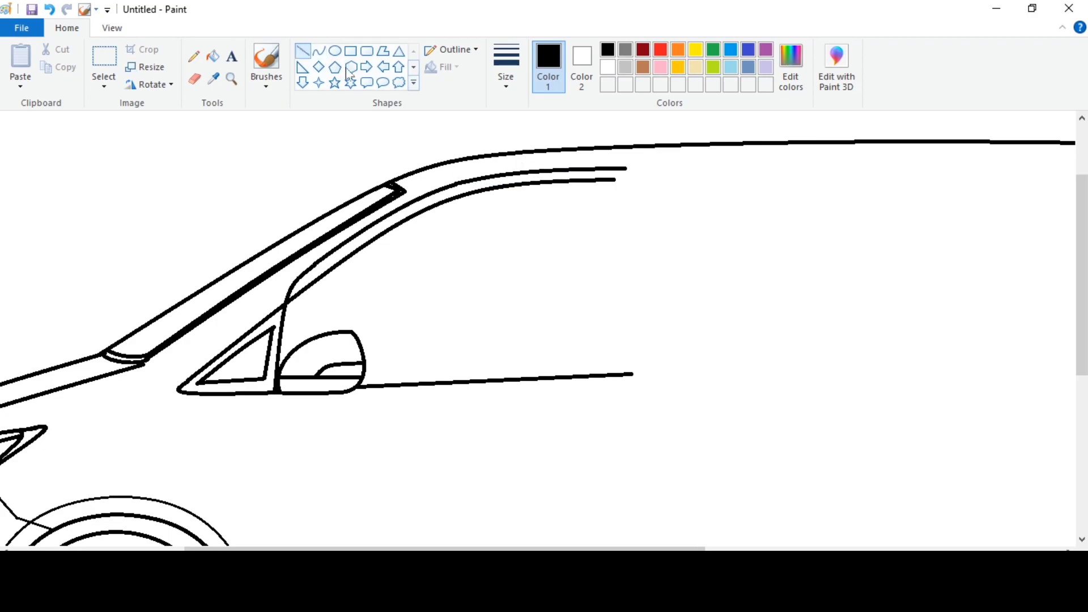
Extend both curved door frame lines beneath the roof rearwards with two parallel straight horizontal lines
left_click(303, 51)
left_click_drag(626, 168, 992, 176)
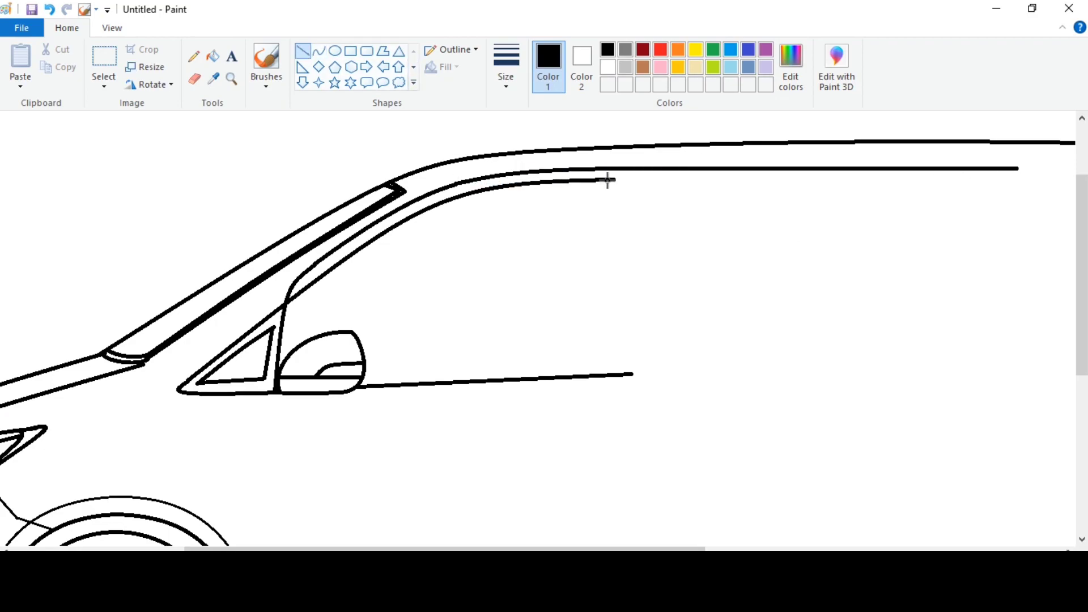
left_click_drag(611, 180, 1045, 180)
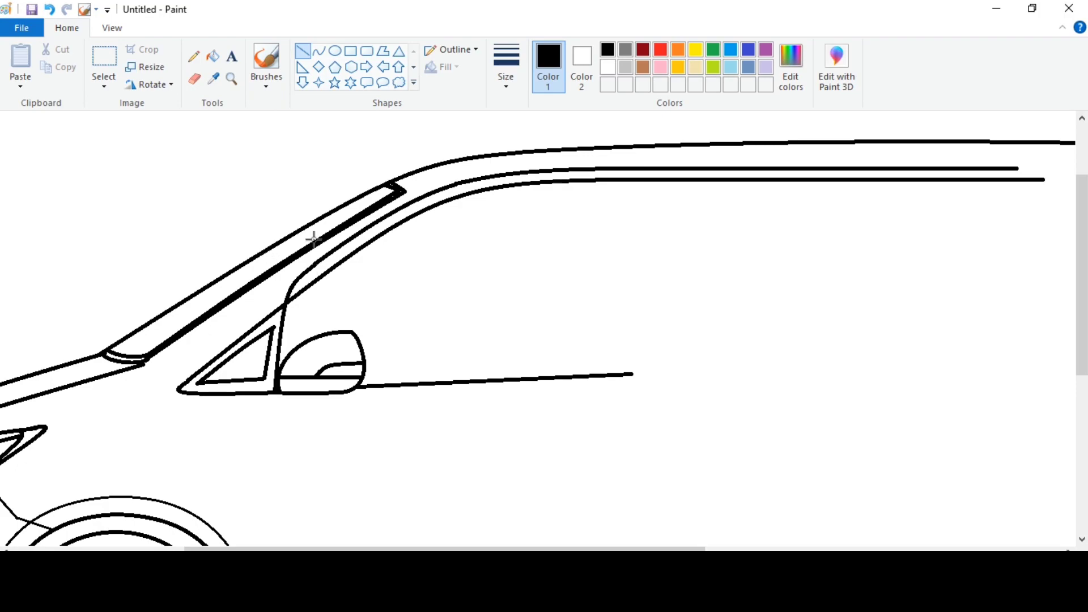
Draw the front door window with a curved upper edge, a short front edge above the mirror and a slanted rear edge
left_click(319, 51)
left_click_drag(328, 286, 577, 190)
mouse_move(438, 227)
left_mouse_down()
mouse_move(433, 212)
mouse_move(446, 198)
left_mouse_up()
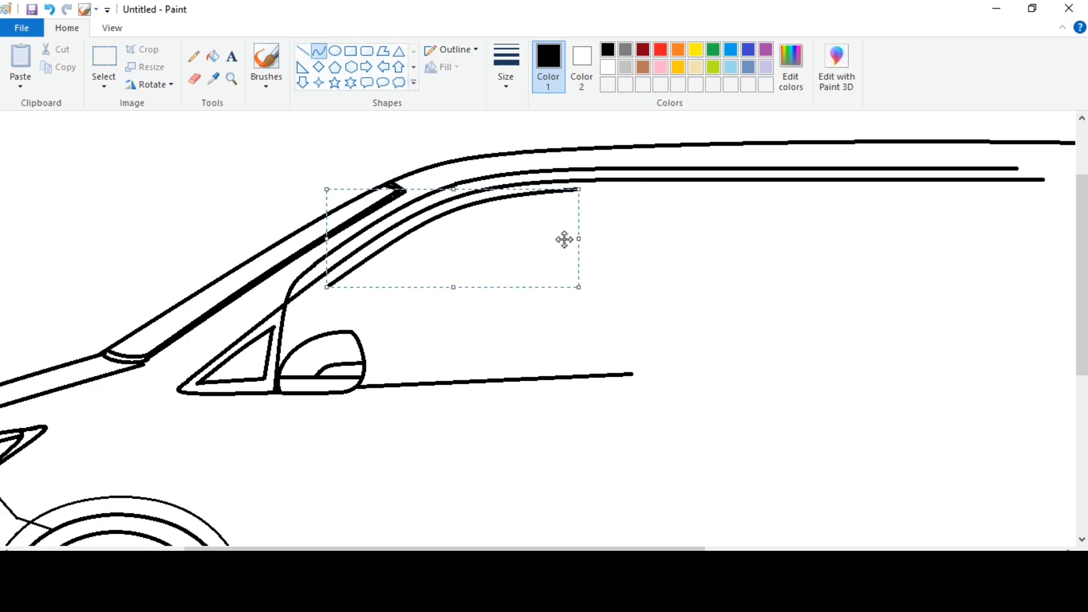
left_click_drag(564, 239, 558, 240)
left_click_drag(572, 239, 520, 242)
left_click(341, 248)
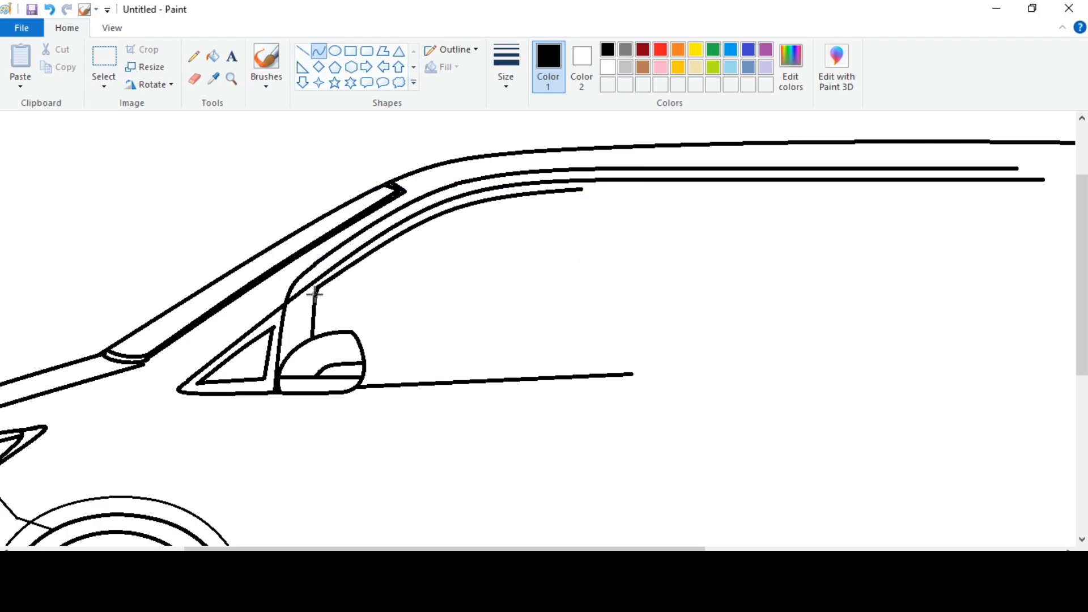
mouse_move(580, 191)
left_mouse_down()
mouse_move(570, 371)
mouse_move(574, 283)
left_mouse_up()
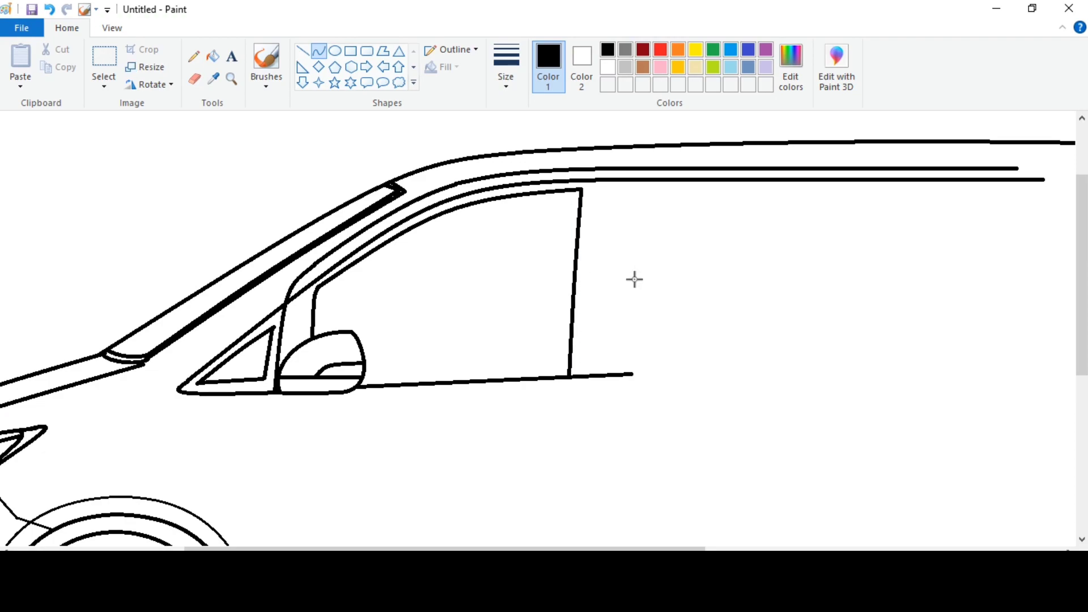
Extend the beltline further towards the rear with a slightly rising straight line
left_click(112, 28)
left_click(54, 65)
left_click(20, 65)
scroll(539, 328, "down", 2)
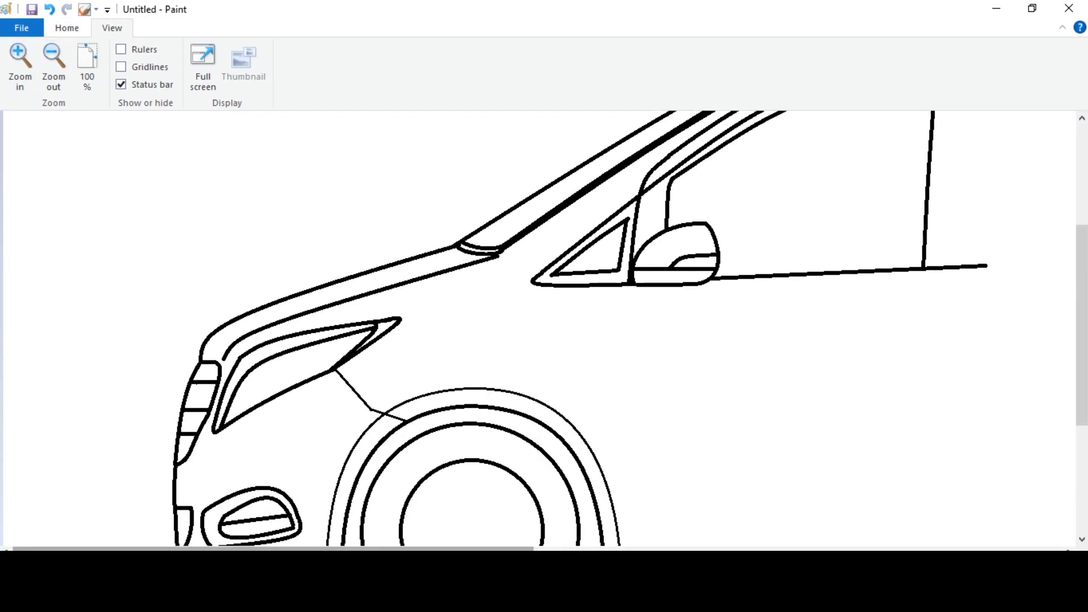
scroll(539, 329, "right", 5)
scroll(539, 329, "up", 1)
left_click(67, 28)
left_click_drag(481, 374, 1009, 357)
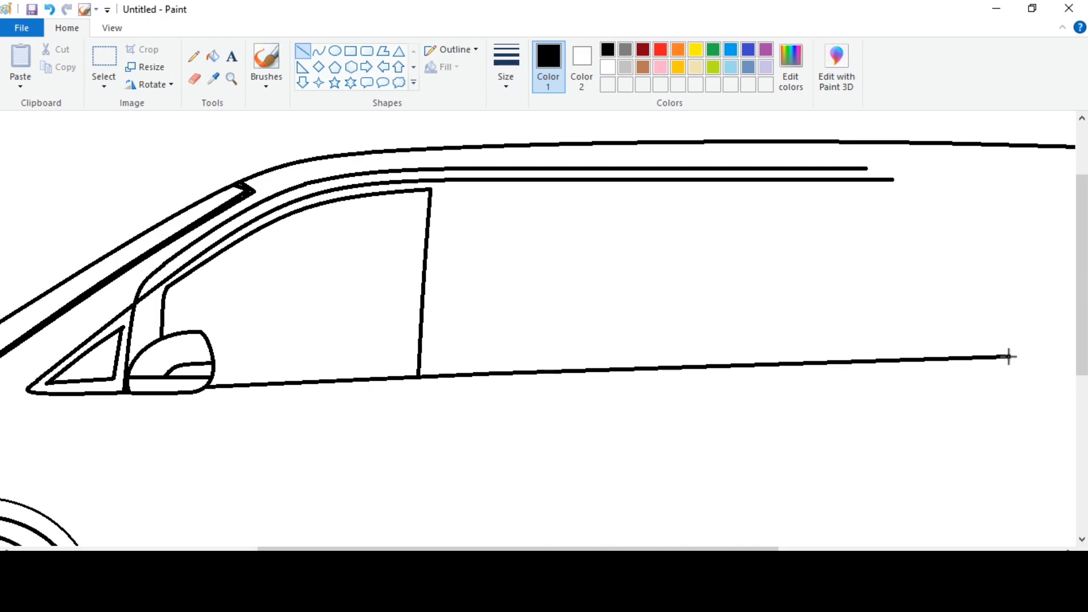
Draw a rounded rectangle for the middle side window behind the front door and fit it between roof lines and beltline
scroll(538, 329, "right", 3)
left_click(366, 50)
left_click_drag(369, 189, 689, 351)
left_click_drag(565, 298, 560, 307)
left_click_drag(532, 197, 531, 191)
left_click_drag(522, 358, 534, 355)
left_click_drag(364, 275, 369, 270)
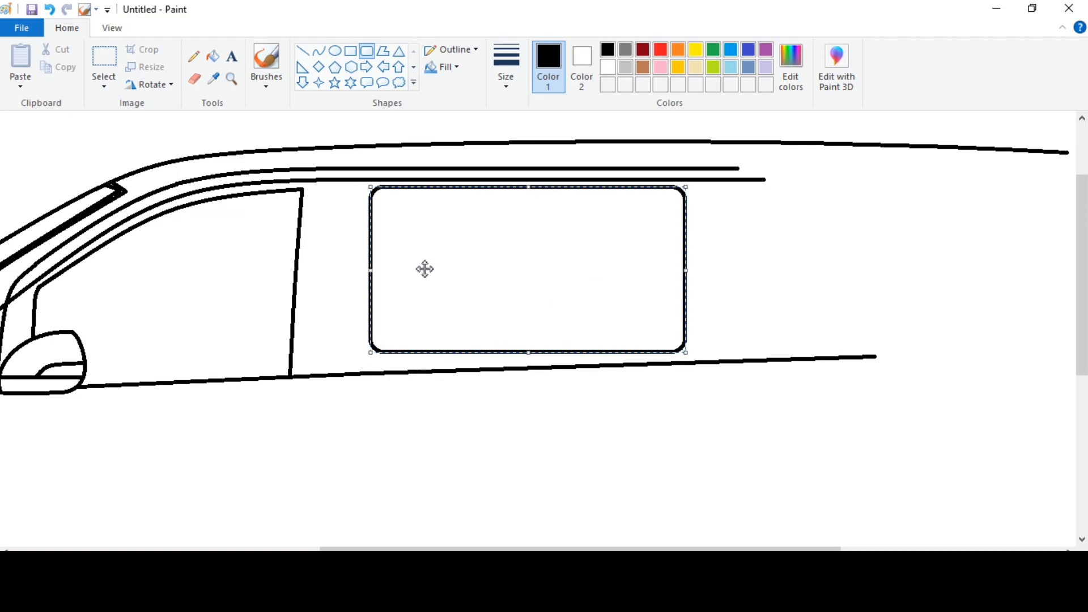
left_click(708, 259)
Draw a vertical door divider between the front and middle windows, running from the upper roof line down to the sill
left_click(302, 50)
left_click_drag(338, 169, 597, 548)
left_click(112, 28)
left_click(54, 63)
left_click(20, 62)
scroll(435, 478, "down", 3)
scroll(485, 366, "up", 2)
scroll(485, 367, "down", 1)
left_click(67, 28)
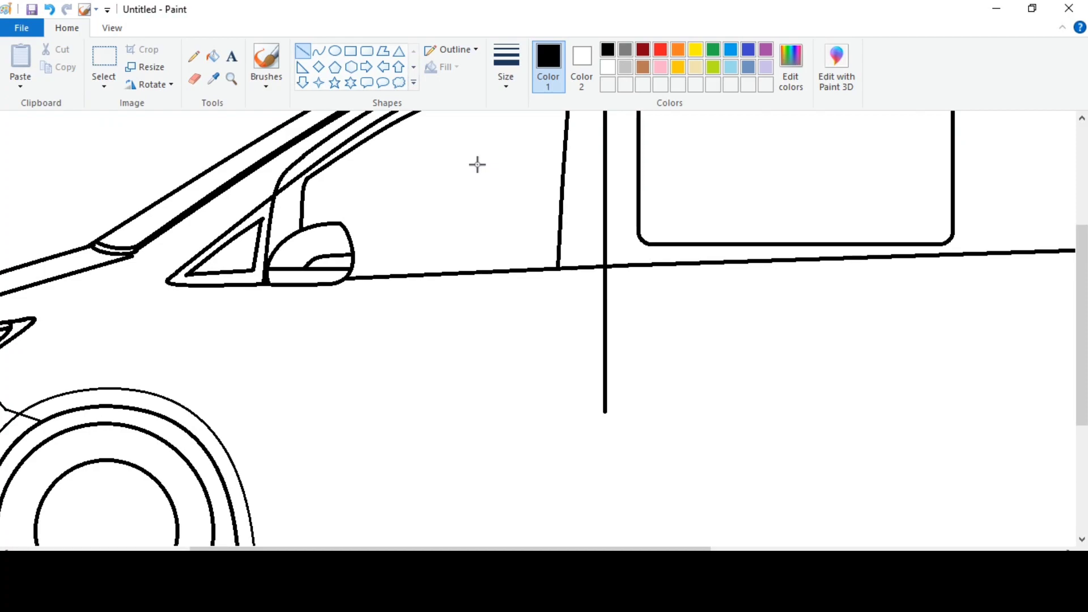
scroll(478, 164, "down", 3)
left_click_drag(604, 142, 605, 459)
Draw a horizontal line just above the sill and a curved front door edge from the mirror down to it
left_click_drag(318, 442, 982, 457)
left_click(319, 51)
left_click_drag(263, 176, 276, 441)
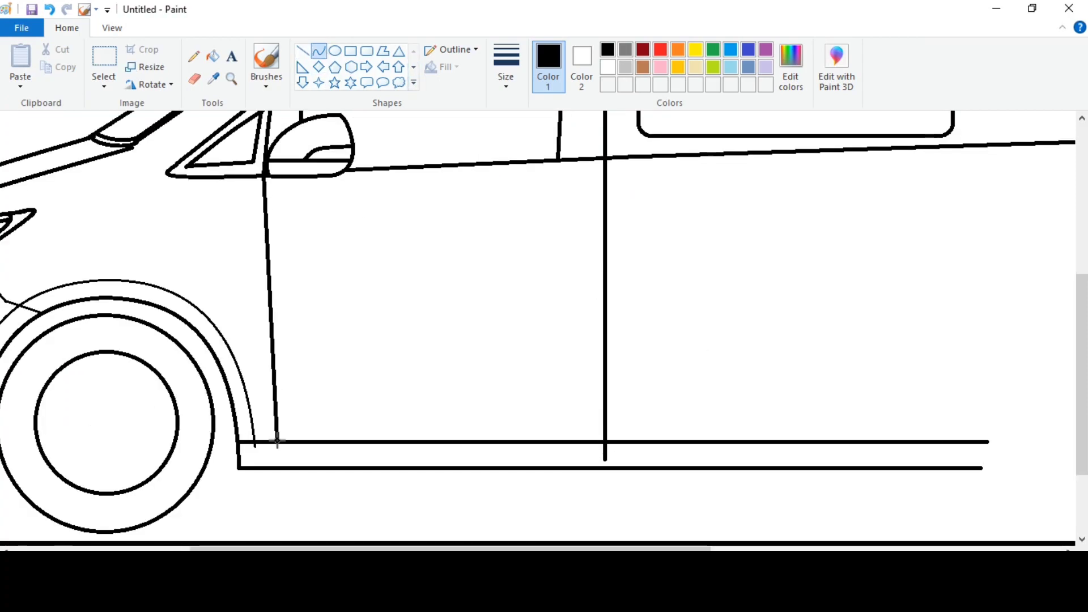
mouse_move(271, 369)
left_mouse_down()
mouse_move(255, 242)
mouse_move(249, 347)
left_mouse_up()
Extend the lower roof line rearwards and curve it down around the rear corner of the side window area
scroll(340, 306, "up", 3)
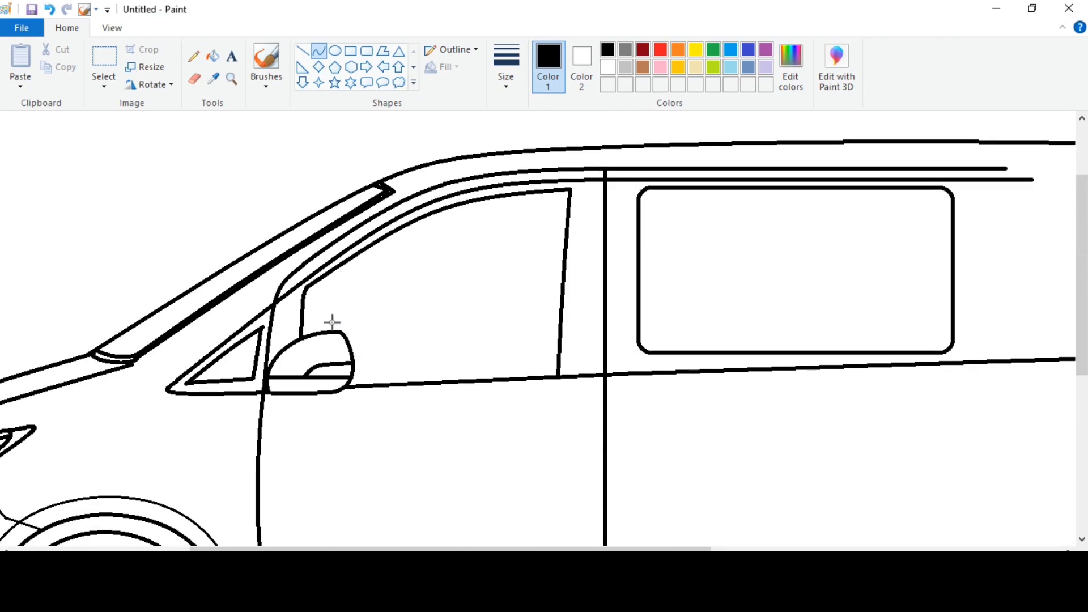
left_click(112, 28)
left_click(54, 66)
left_click(20, 57)
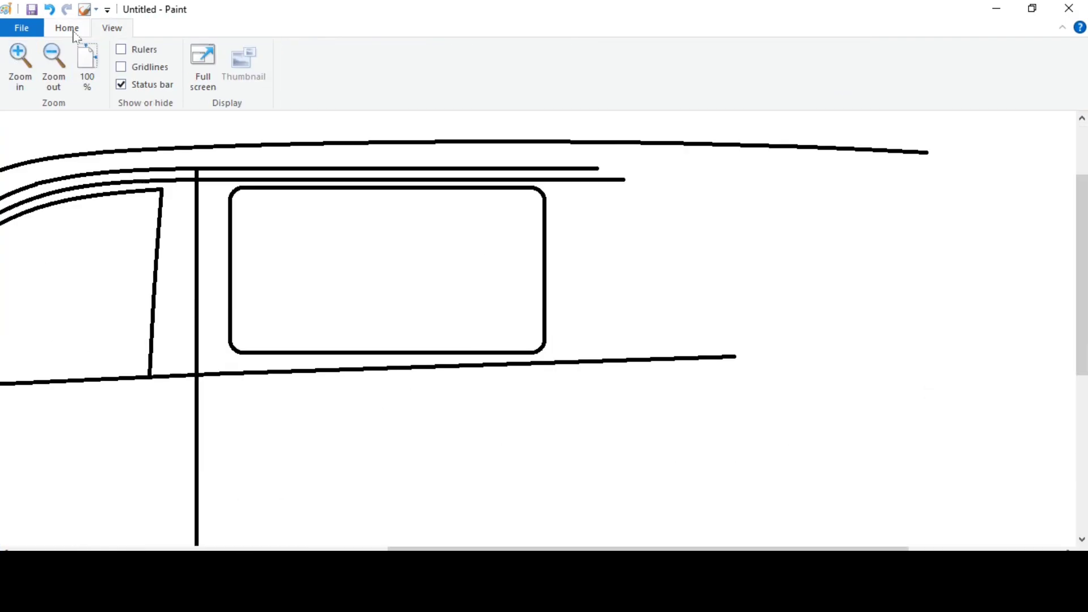
left_click(67, 27)
key("ctrl+z")
left_click_drag(622, 180, 913, 211)
mouse_move(899, 200)
left_mouse_down()
mouse_move(885, 180)
mouse_move(968, 335)
left_mouse_up()
left_click(891, 184)
left_click_drag(940, 269, 940, 246)
Extend the beltline to the rear and join it to the rear window area's edge with a small rounded corner
left_click(302, 51)
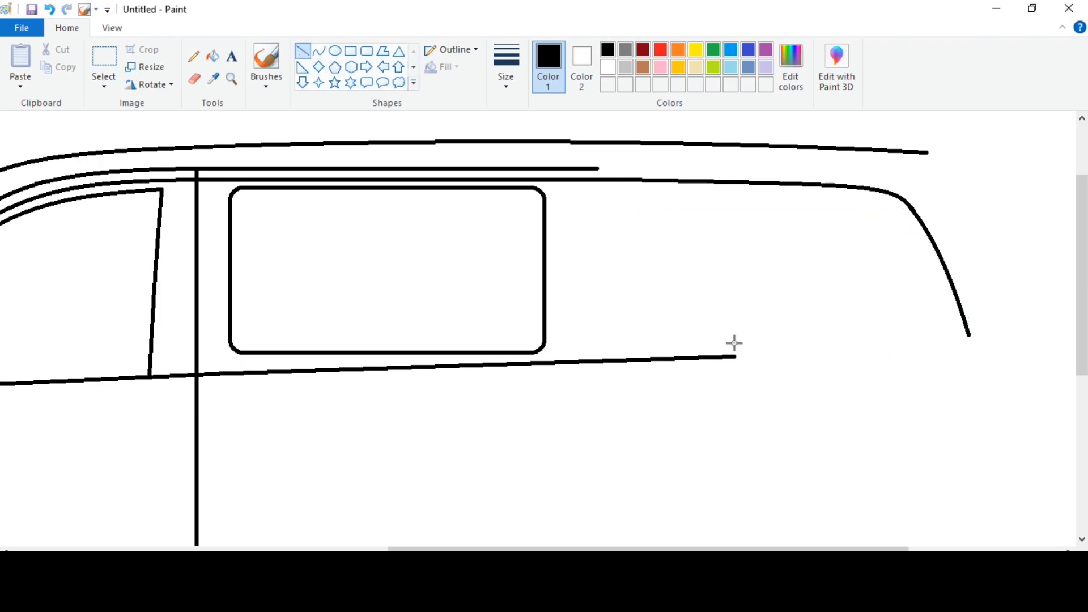
scroll(733, 343, "right", 5)
mouse_move(553, 357)
left_mouse_down()
mouse_move(784, 355)
mouse_move(766, 352)
left_mouse_up()
left_click(319, 51)
left_click(709, 301)
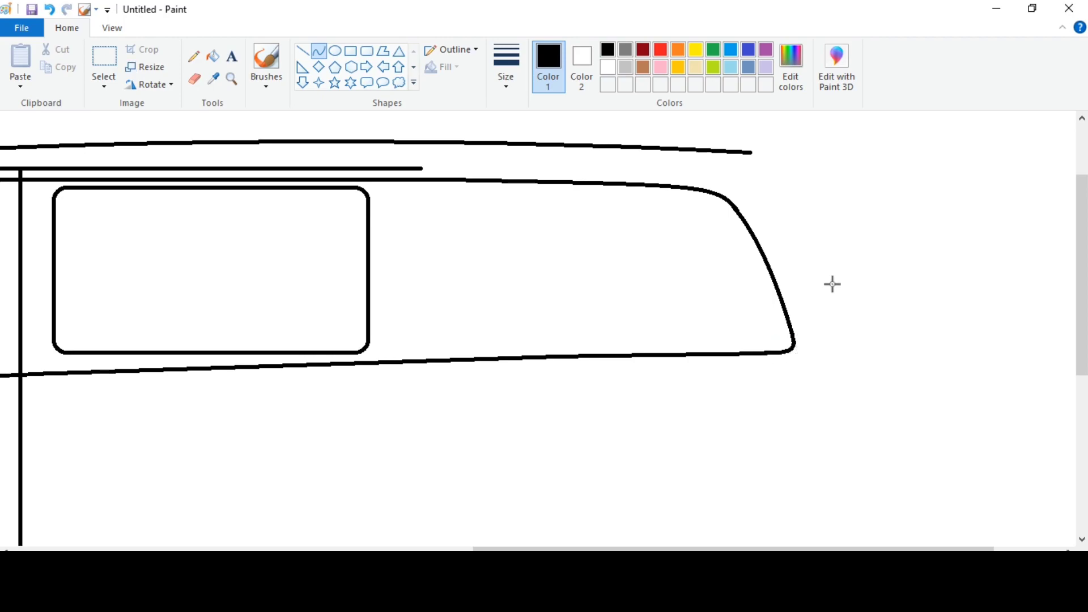
Draw the sliding door's slightly slanted rear edge from the upper roof line to the beltline behind the middle window
left_click_drag(720, 549, 587, 550)
left_click(303, 51)
left_click_drag(669, 167, 682, 360)
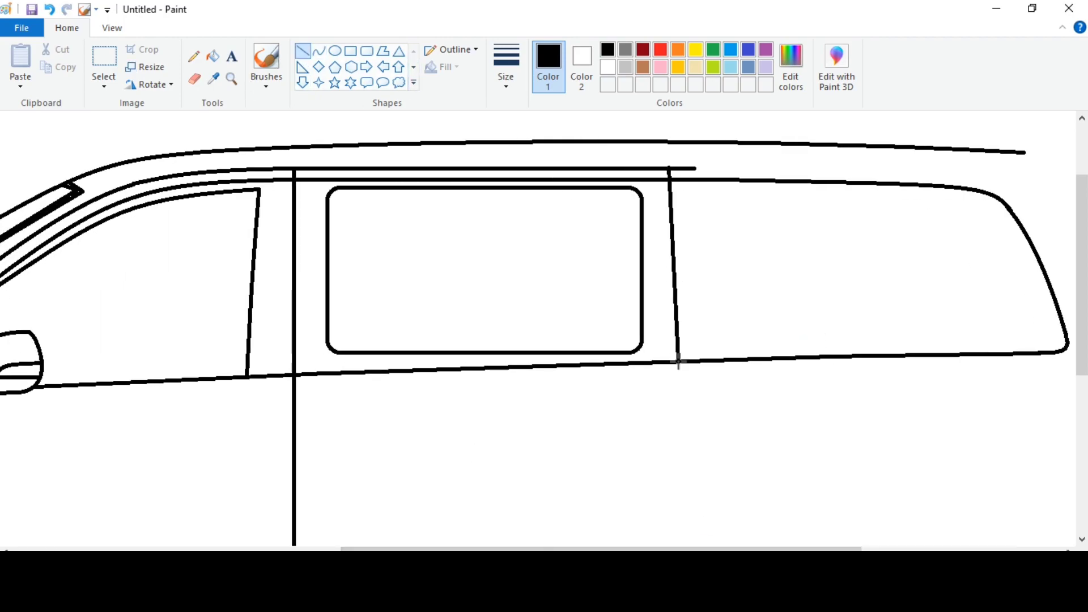
left_click(700, 303)
Draw the rear side window inside its frame with straight sides, a curved rear edge and rounded corners
scroll(699, 304, "right", 5)
mouse_move(542, 209)
left_mouse_down()
mouse_move(554, 319)
mouse_move(680, 345)
mouse_move(880, 344)
mouse_move(651, 196)
mouse_move(767, 197)
mouse_move(790, 199)
mouse_move(879, 328)
left_mouse_up()
left_click(320, 52)
key("ctrl+z")
mouse_move(845, 232)
left_mouse_down()
mouse_move(824, 199)
mouse_move(884, 329)
left_mouse_up()
left_click_drag(857, 275, 875, 293)
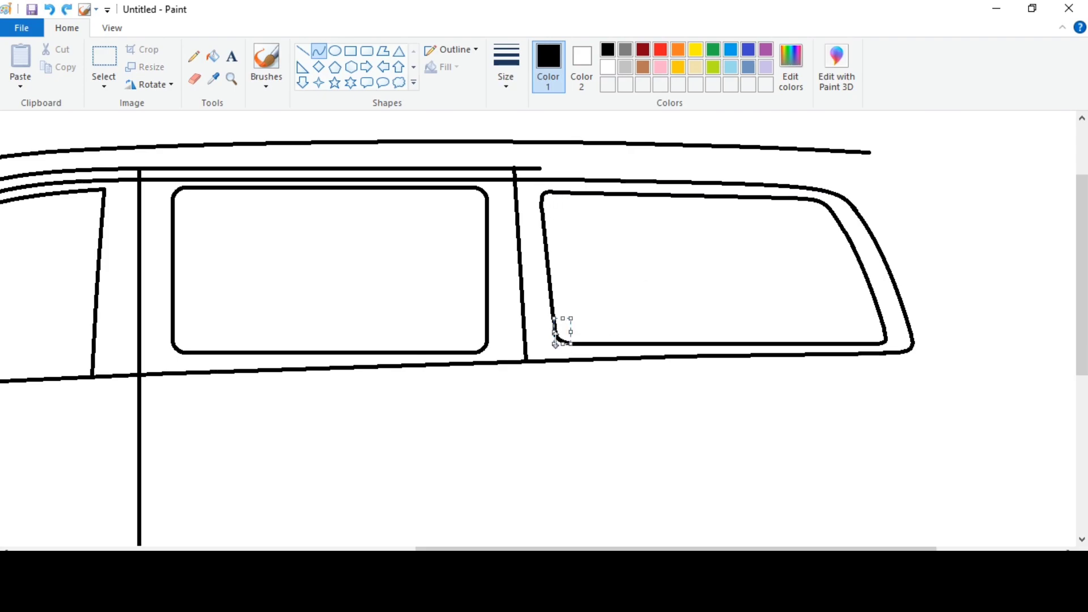
left_click(626, 279)
Erase the upper rail line's overhang past the sliding door and draw the door's curved lower rear edge to the sill
left_click(195, 80)
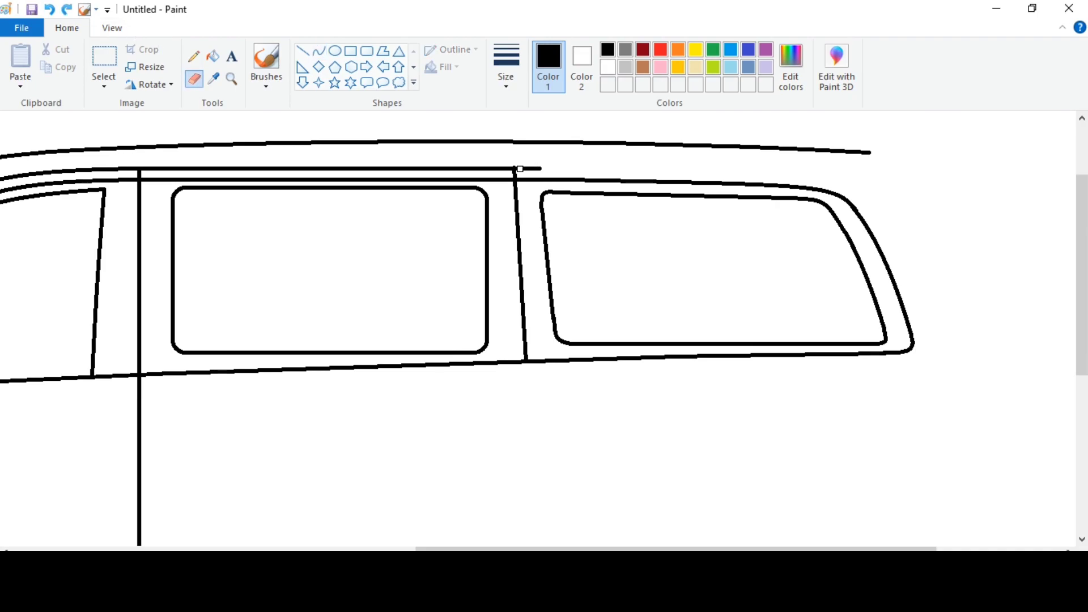
left_click(111, 27)
left_click(53, 63)
left_click(67, 28)
left_click(319, 51)
left_click_drag(680, 293, 679, 441)
left_click(718, 380)
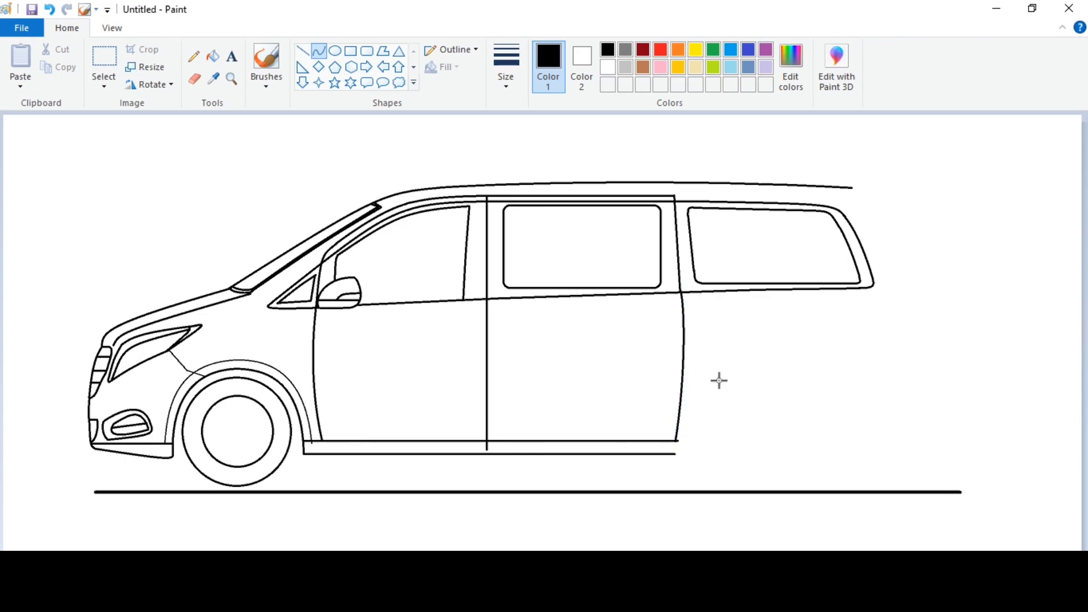
Extend the roof line rearwards and round it down into the van's upper rear corner
left_click(112, 27)
left_click(21, 63)
scroll(423, 371, "down", 3)
left_click_drag(430, 548, 968, 549)
left_click(67, 27)
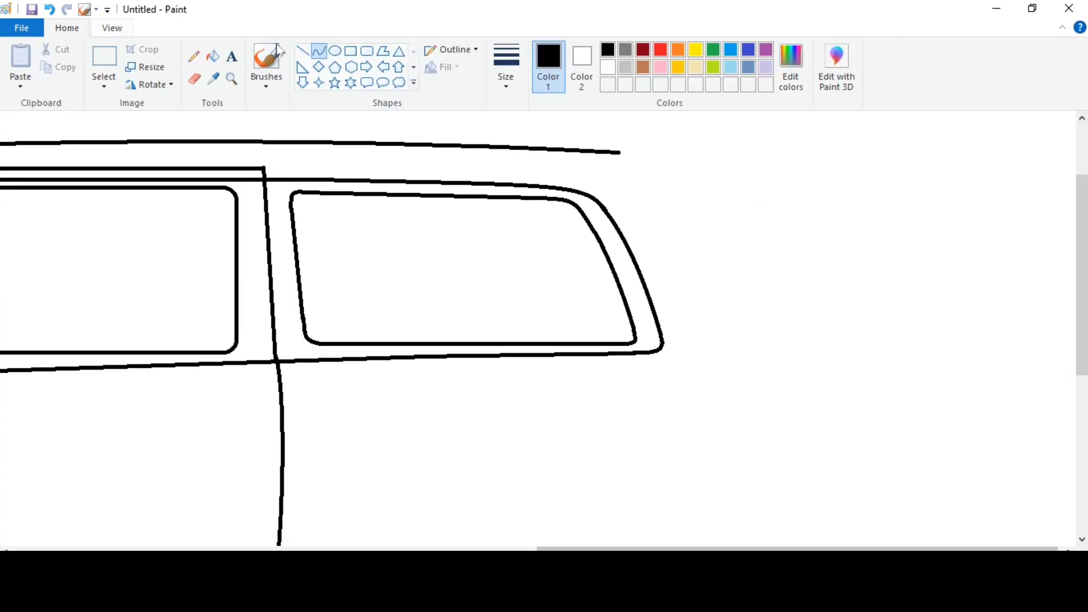
left_click_drag(616, 151, 726, 230)
left_click_drag(711, 153, 703, 151)
Draw the van's rear edge as a gentle curve descending from the rounded roof corner
scroll(775, 182, "down", 2)
left_click_drag(1083, 332, 1083, 305)
left_click_drag(723, 180, 748, 503)
left_click_drag(743, 340, 750, 287)
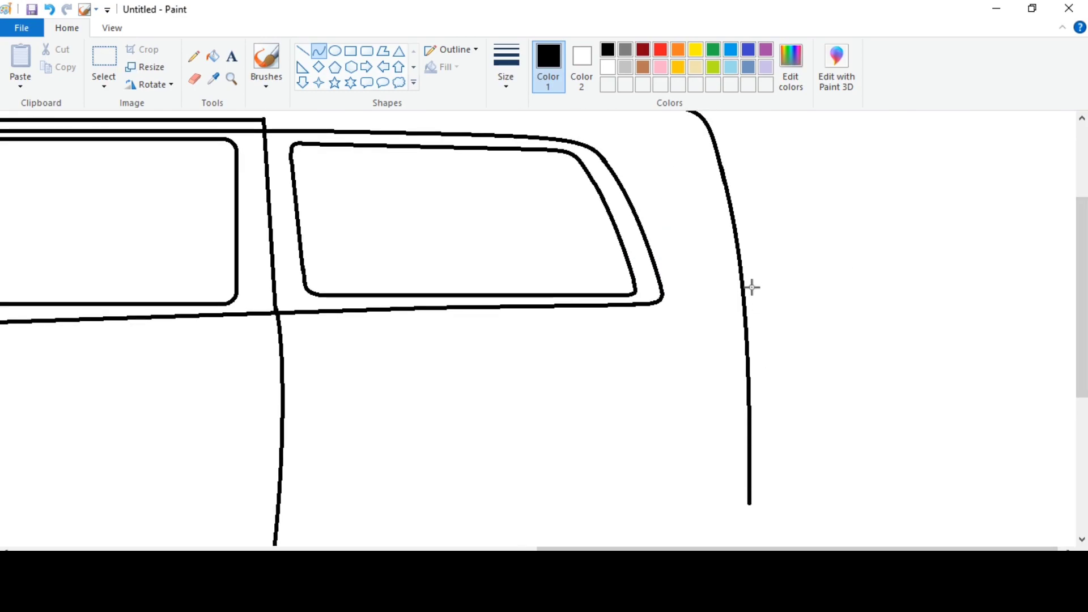
Draw a flat ellipse for the handle recess on the front door, below the window's rear lower corner
scroll(806, 301, "down", 2)
scroll(806, 301, "up", 2)
scroll(651, 316, "up", 2)
left_click(111, 27)
left_click(54, 62)
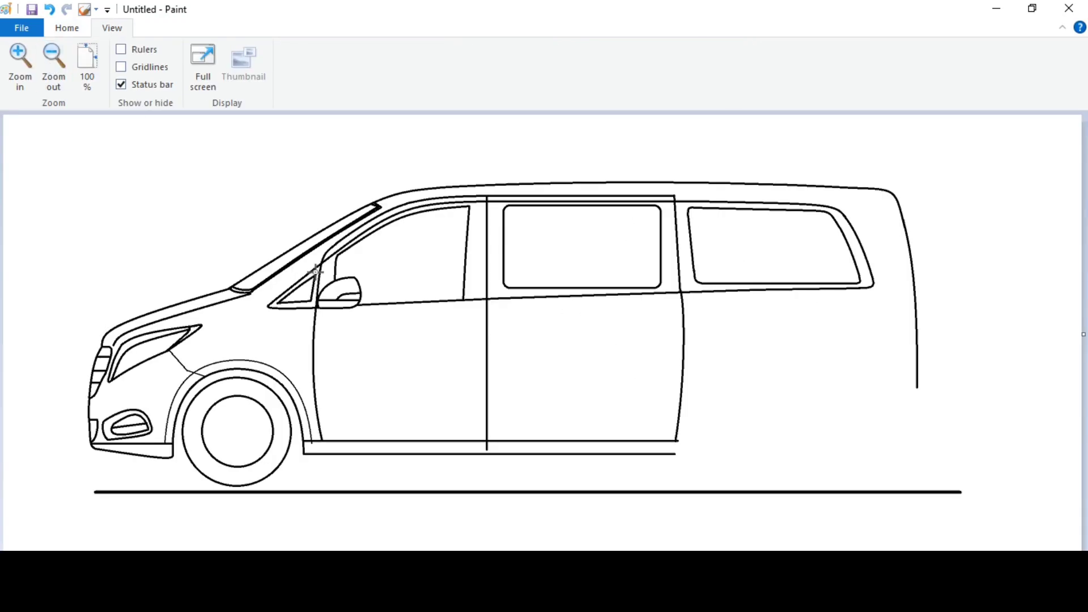
left_click(20, 63)
left_click_drag(422, 548, 664, 548)
left_click(67, 28)
left_click(335, 51)
mouse_move(361, 386)
left_mouse_down()
mouse_move(446, 415)
mouse_move(426, 420)
left_mouse_up()
left_click_drag(421, 403, 451, 424)
key("ctrl+z")
Draw a narrow rounded rectangle across the handle ellipse and divide it with a short vertical line
left_click(367, 51)
left_click_drag(371, 401, 448, 414)
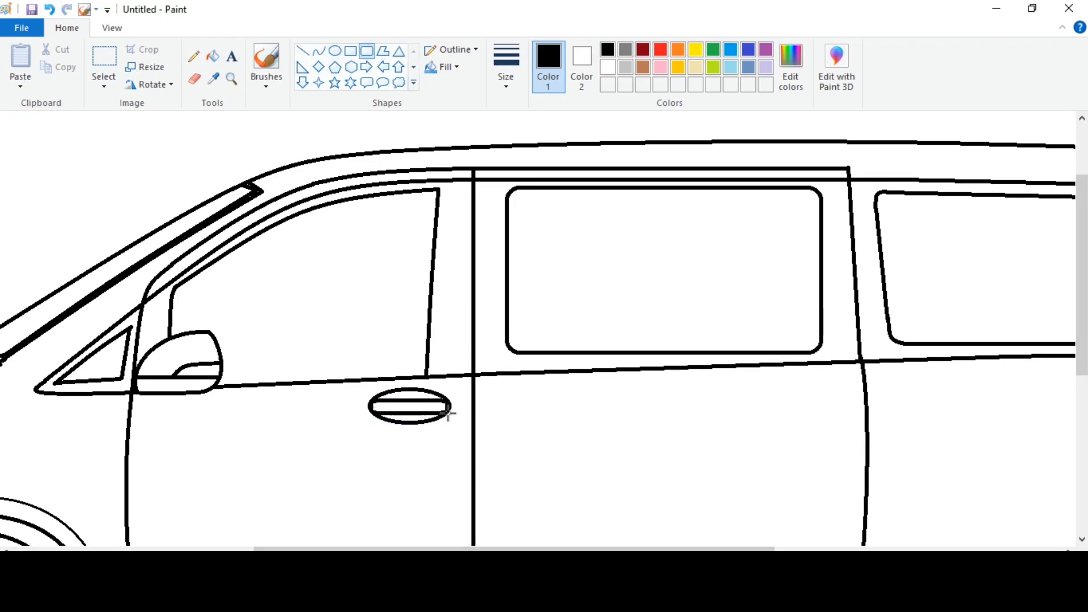
left_click(303, 51)
Draw a rounded curve at the front door's lower rear corner, from the door divider down to the sill
scroll(448, 345, "down", 3)
left_click(318, 51)
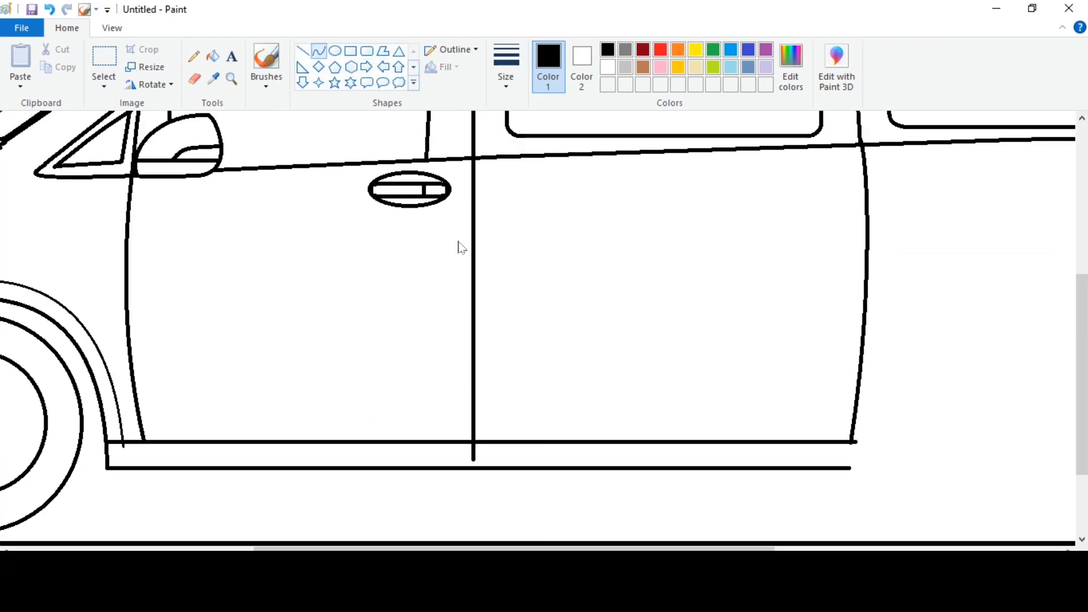
left_click_drag(473, 299, 427, 441)
left_click_drag(432, 362, 432, 294)
left_click(432, 294)
Draw the tail light beside the rear edge, with a curved upper rear corner, straight remaining edges and two horizontal dividers
left_click(111, 28)
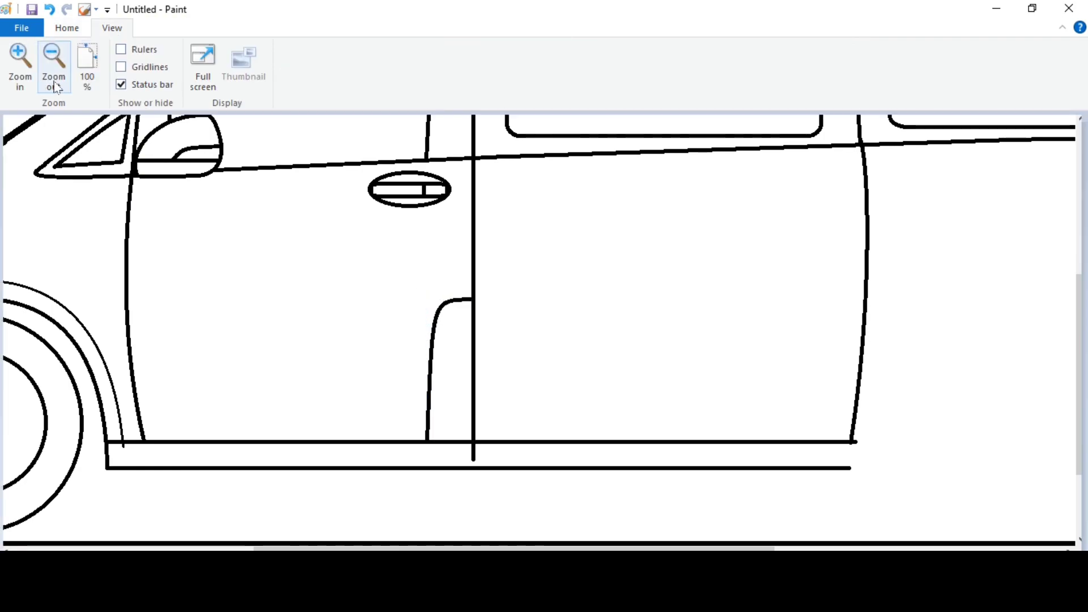
left_click(54, 62)
left_click(61, 33)
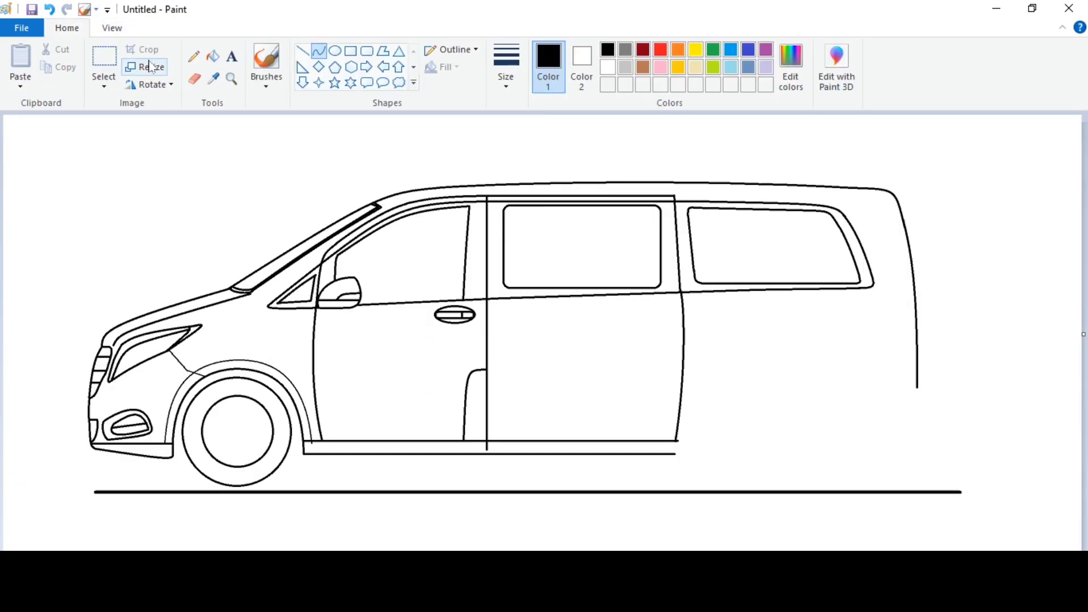
left_click(118, 29)
left_click(20, 62)
scroll(397, 369, "down", 3)
left_click_drag(283, 548, 813, 548)
scroll(623, 340, "up", 2)
left_click(67, 28)
scroll(652, 260, "down", 2)
left_click_drag(683, 256, 731, 381)
mouse_move(726, 318)
left_mouse_down()
mouse_move(722, 254)
mouse_move(680, 381)
left_mouse_up()
left_click(724, 254)
left_click(302, 51)
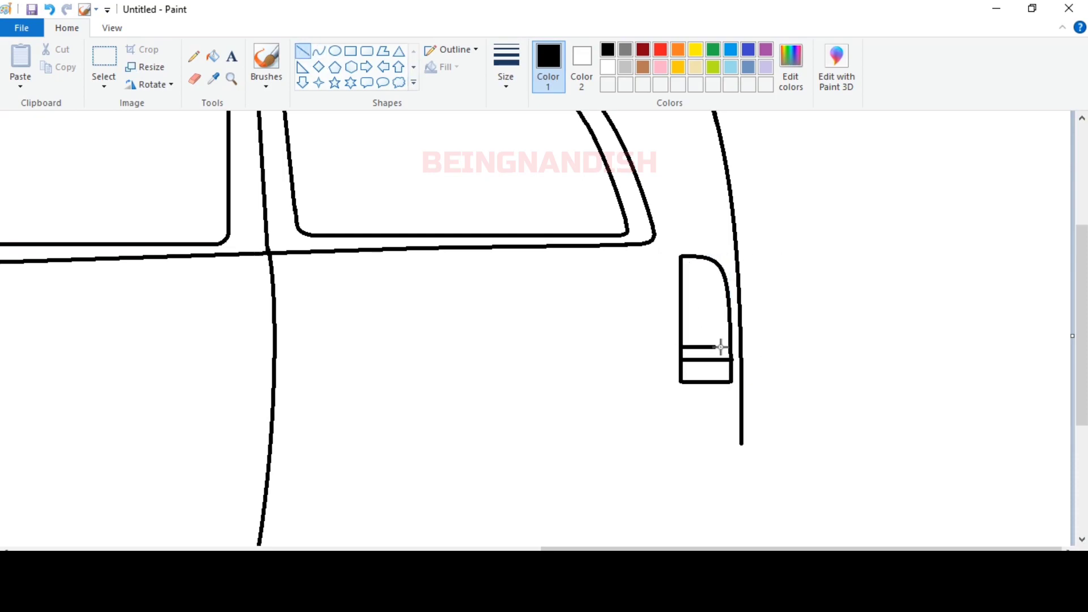
scroll(720, 348, "up", 2)
Draw the rear bumper's rounded outline from the lower end of the rear edge, curving down and forward along its underside
scroll(736, 274, "down", 4)
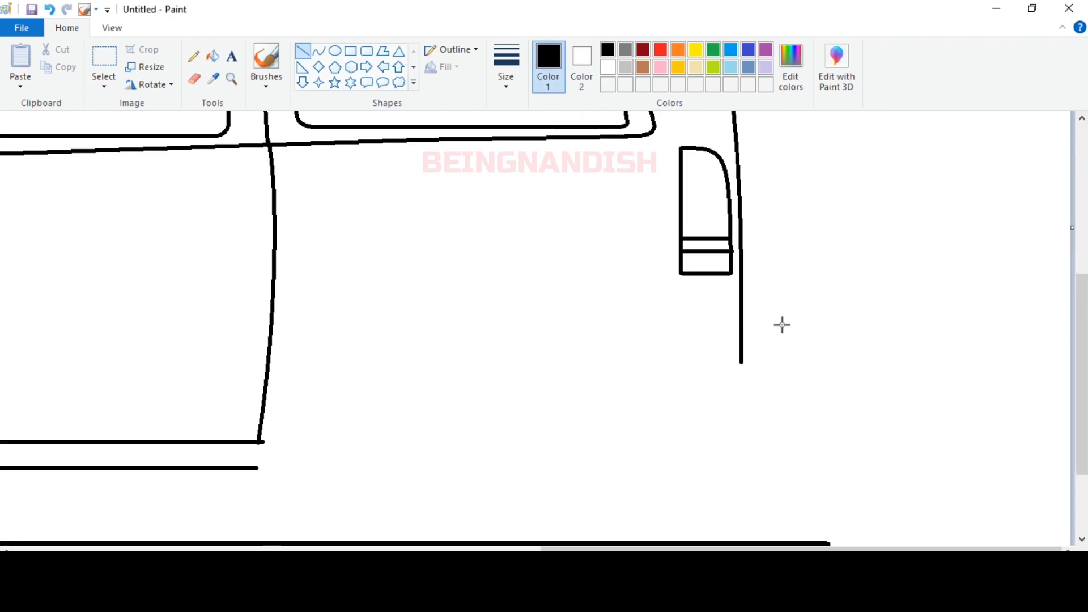
left_click(319, 51)
left_click(761, 394)
left_click_drag(727, 429, 572, 457)
left_click(751, 436)
key("ctrl+z")
left_click(755, 392)
left_click(736, 450)
left_click(748, 442)
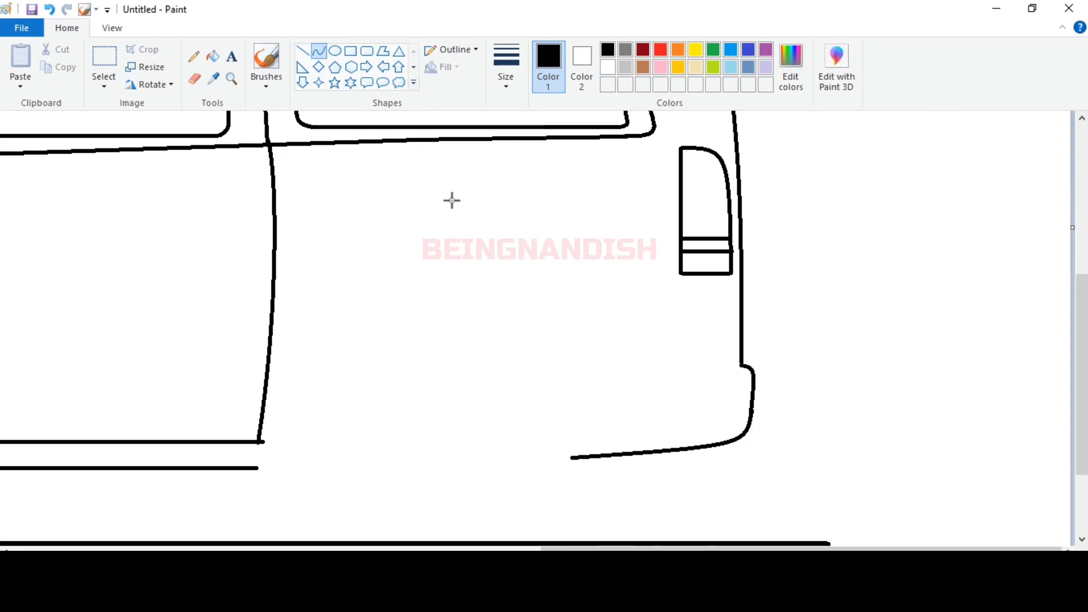
Draw a door track of two parallel horizontal lines from the sliding door's rear edge, the lower one reaching the tail light
scroll(449, 199, "up", 3)
left_click(303, 51)
left_click_drag(274, 317, 669, 329)
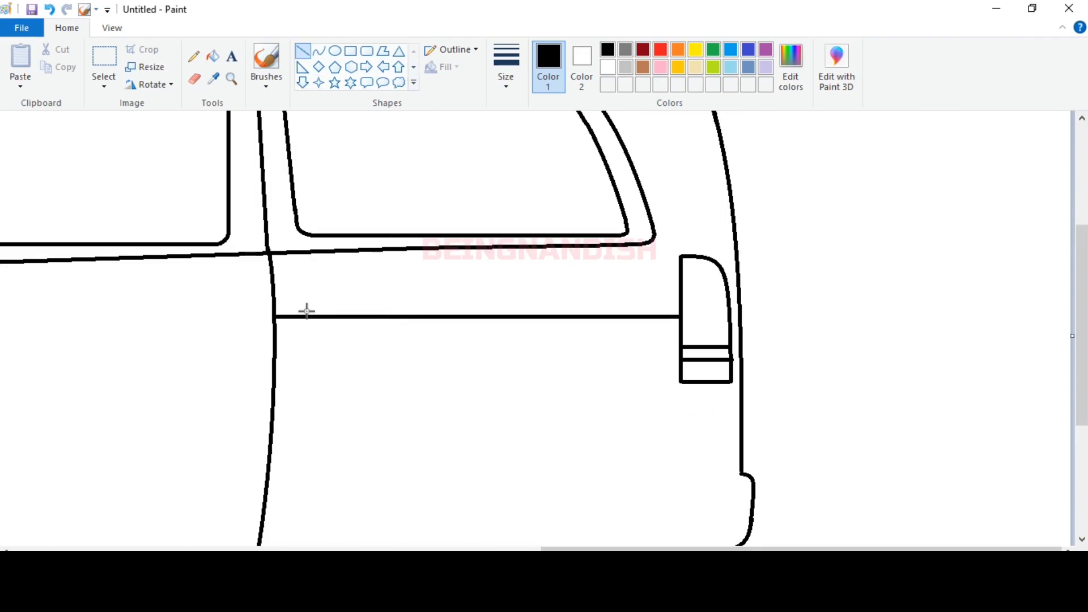
left_click_drag(275, 308, 586, 324)
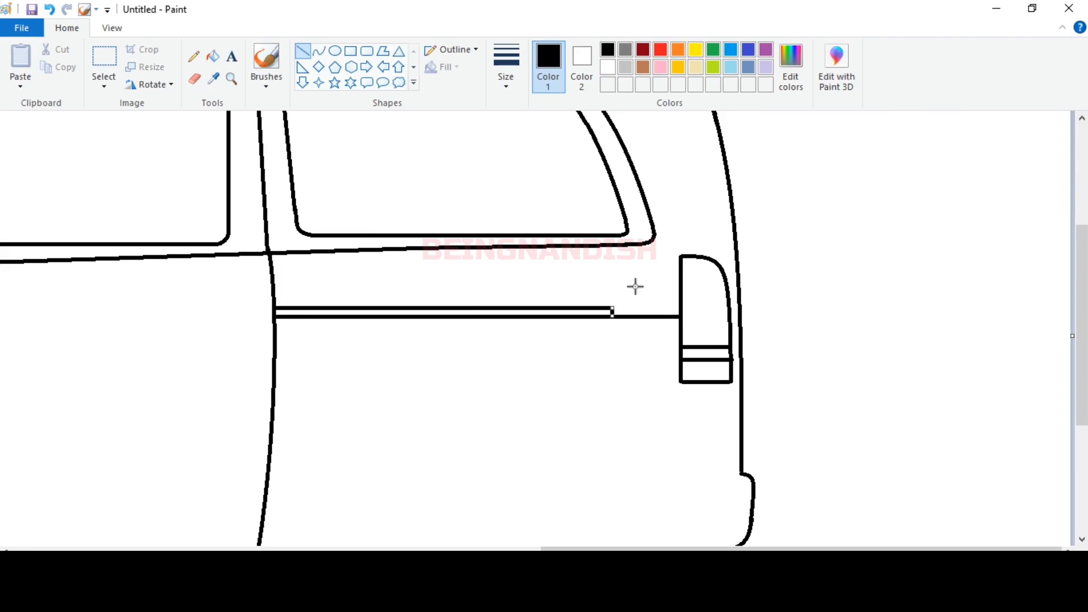
scroll(635, 287, "down", 2)
left_click(112, 28)
left_click(53, 57)
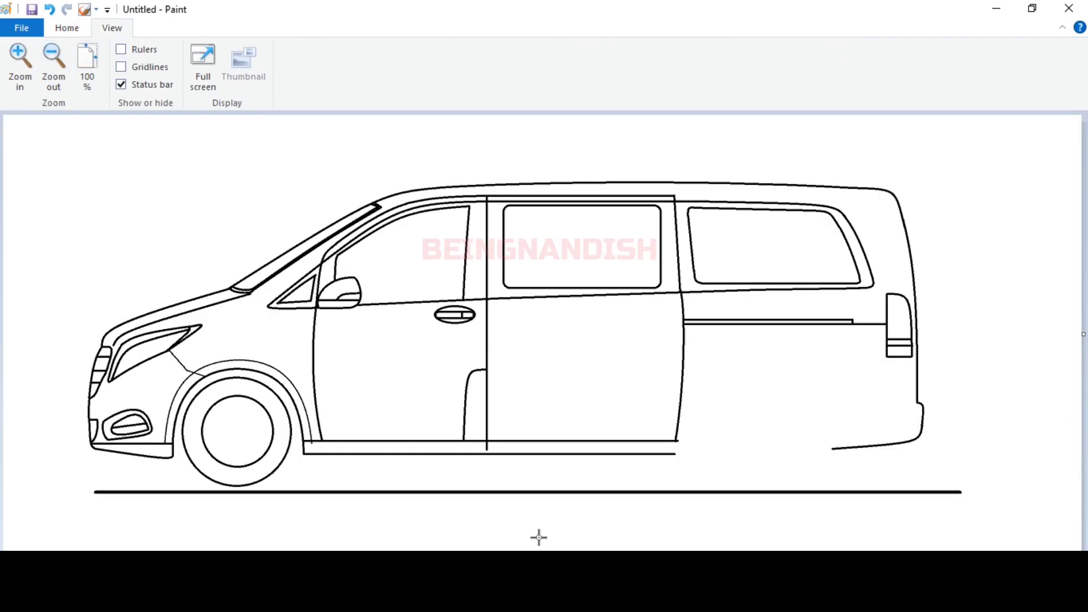
left_click(67, 28)
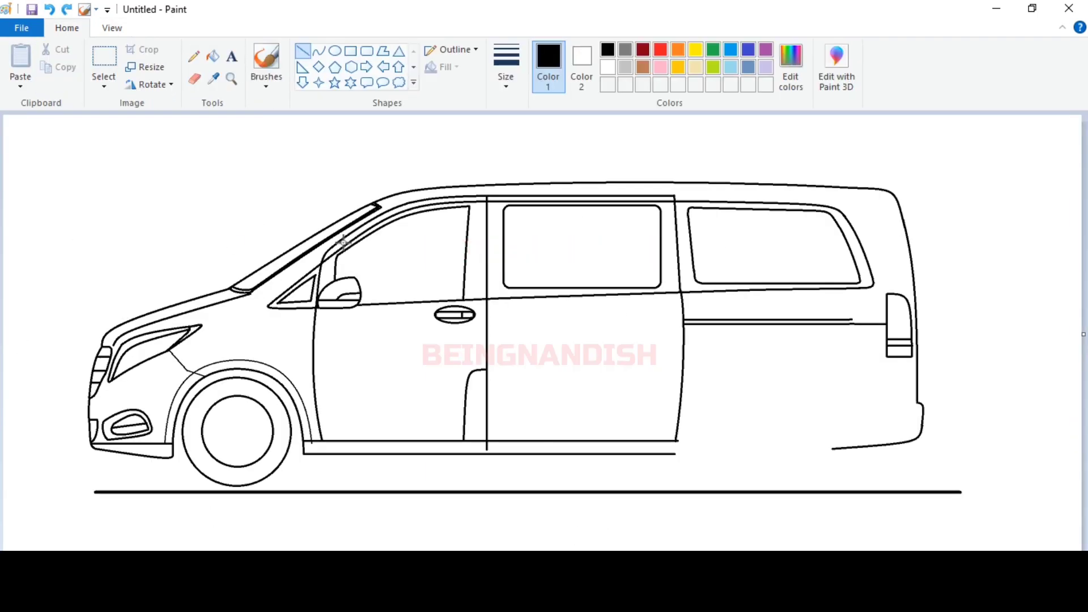
Erase the middle stretch of the roofline above the sliding-door window and redraw it as a straight line
left_click(112, 28)
left_click(19, 57)
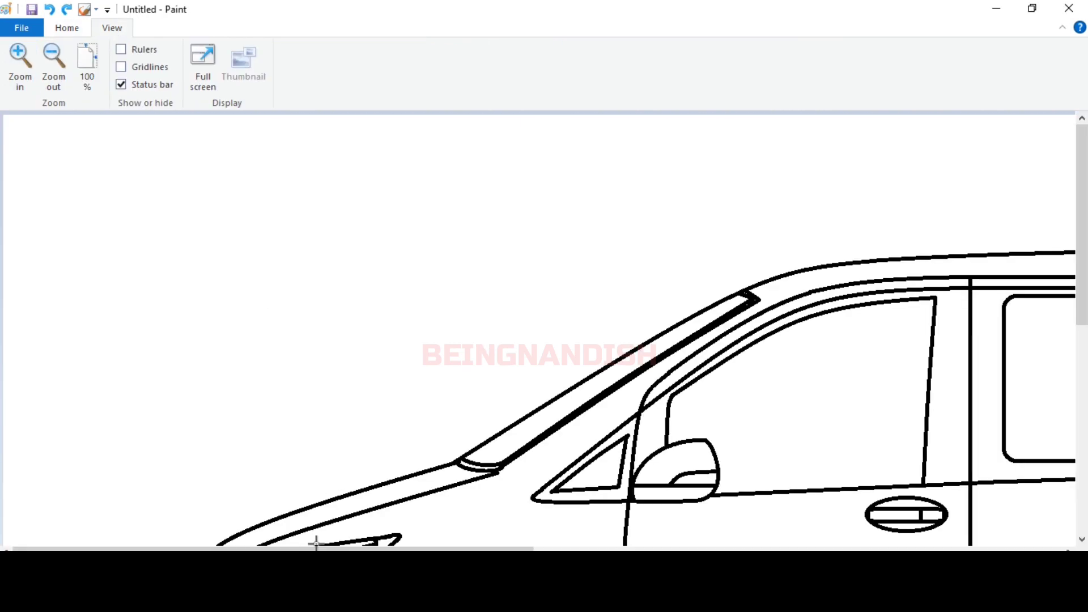
left_click_drag(318, 548, 703, 549)
left_click(66, 28)
left_click(194, 78)
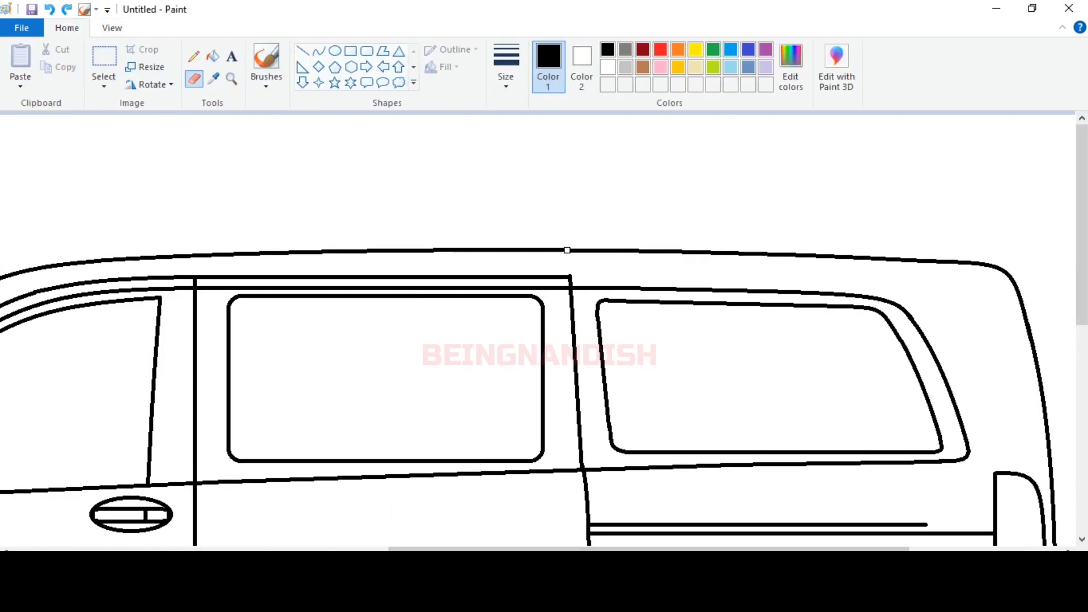
left_click(303, 51)
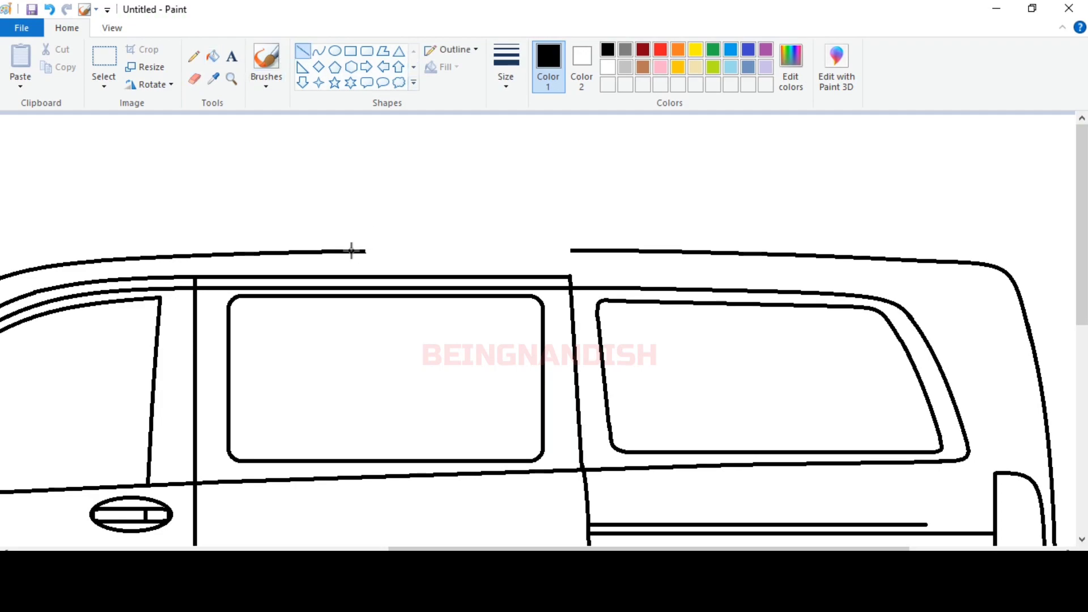
left_click_drag(335, 251, 577, 250)
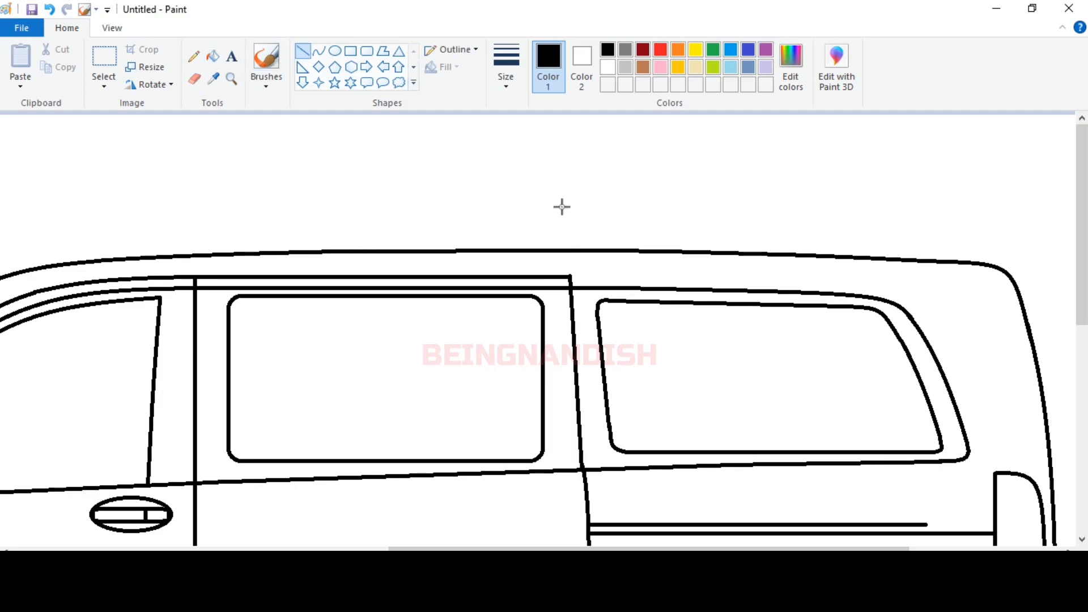
Erase the door divider's overhang below the sill line and the overhanging end of the thin front wheel-arch line
scroll(561, 206, "down", 6)
left_click_drag(563, 549, 382, 549)
left_click(195, 78)
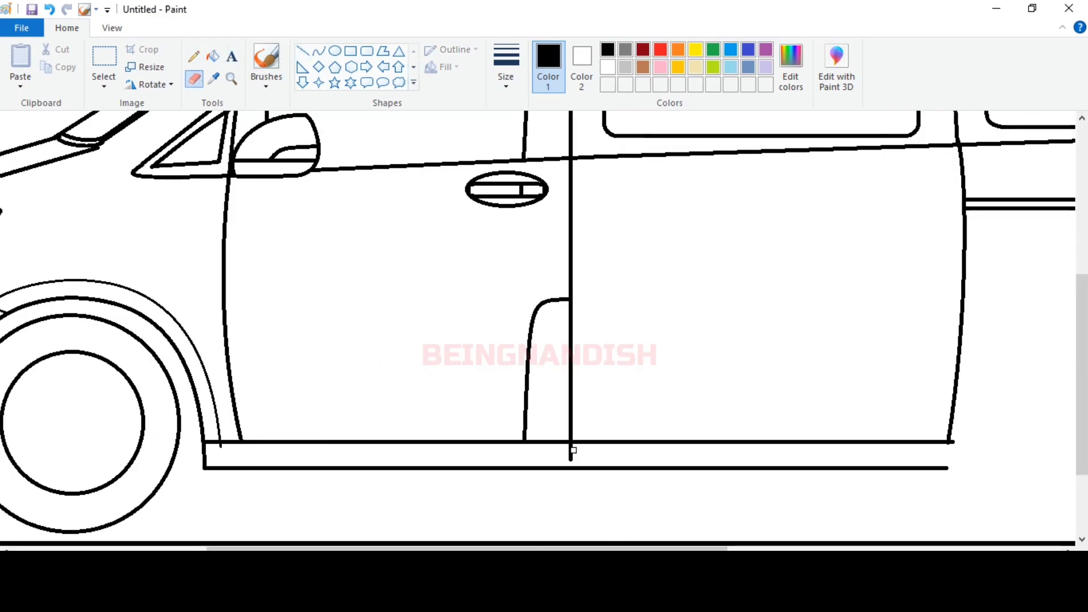
left_click_drag(573, 451, 571, 457)
left_click_drag(221, 444, 219, 447)
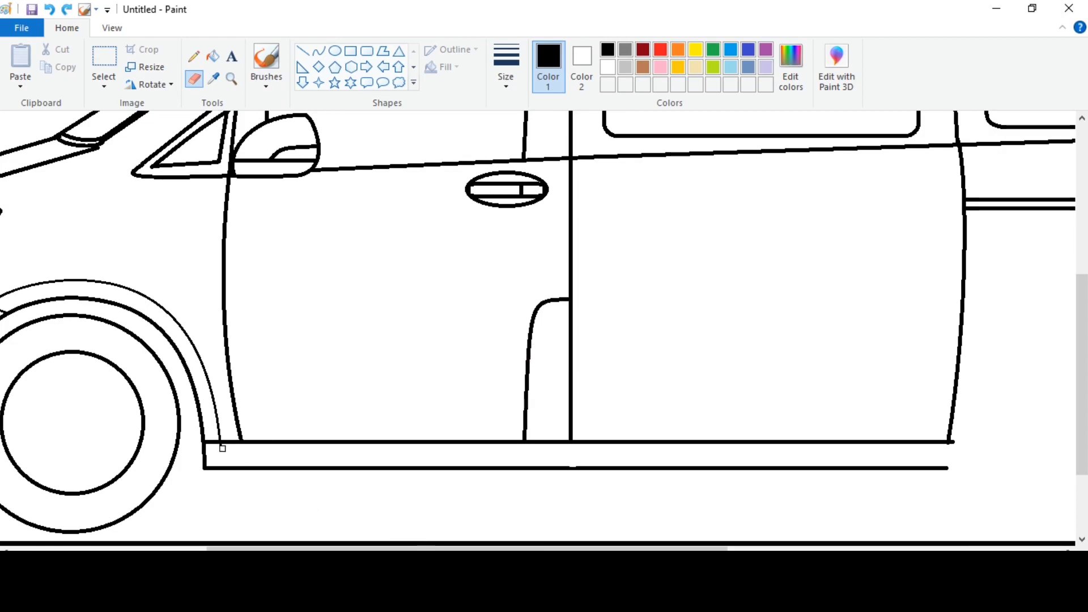
Try to copy the front wheel and its arch to the rear, behind the sliding door
left_click_drag(448, 549, 291, 548)
left_click(104, 57)
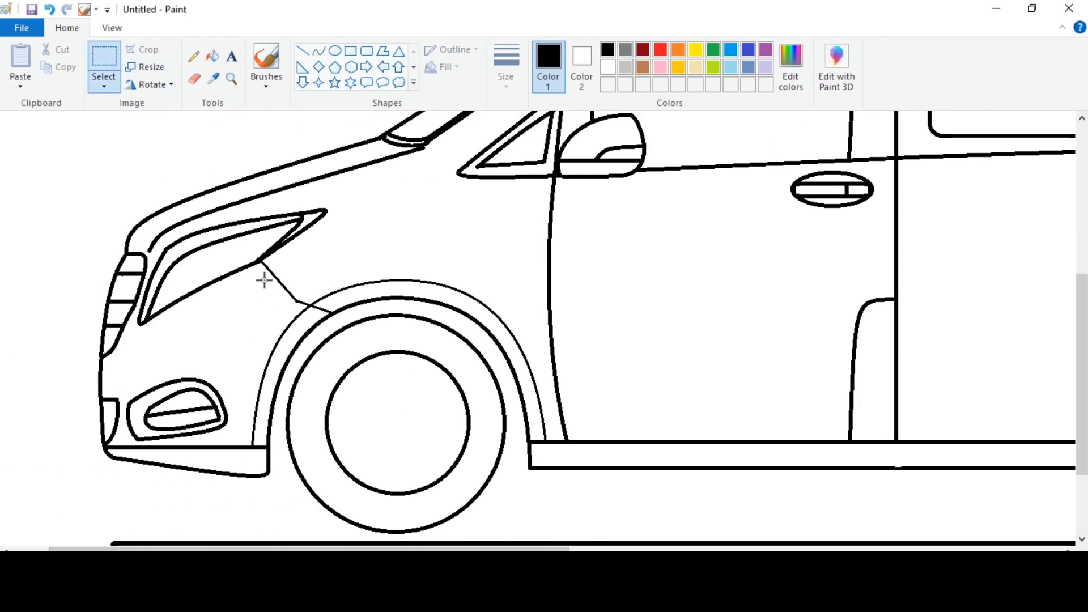
left_click_drag(249, 278, 544, 523)
right_click(406, 365)
left_click(431, 395)
left_click(493, 536)
left_click_drag(493, 547, 890, 545)
right_click(330, 256)
left_click(357, 303)
left_click_drag(192, 250, 598, 381)
Enable transparent selection and undo the pasted wheel copy
left_click(104, 85)
left_click(136, 229)
left_click_drag(570, 429, 629, 449)
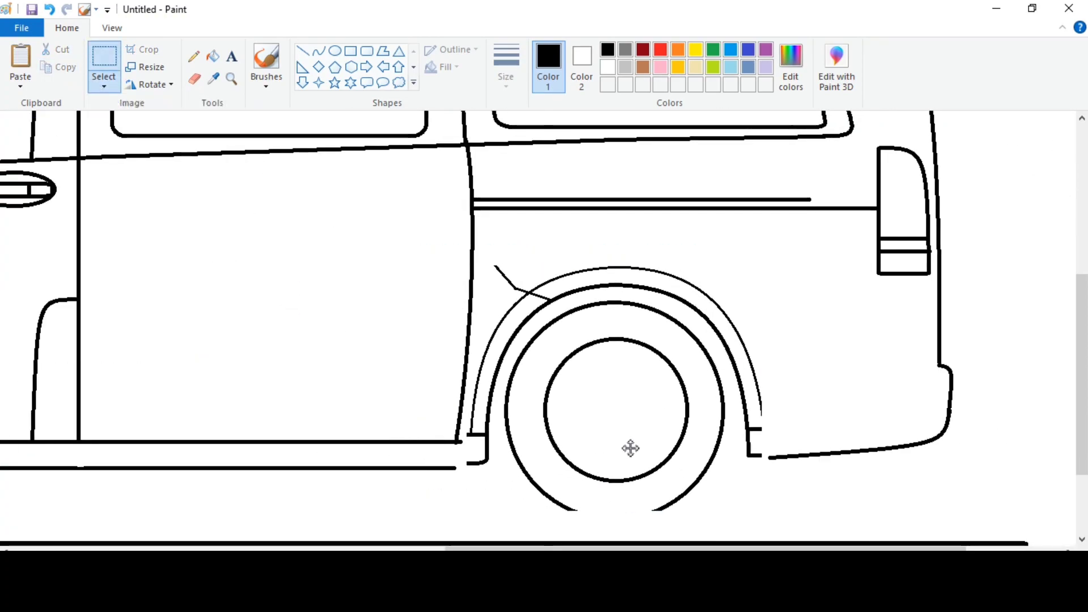
key("ctrl+z")
Copy the whole front wheel with its arch and place the copy behind the sliding door, resting on the ground line
left_click_drag(626, 548, 326, 548)
scroll(309, 428, "down", 2)
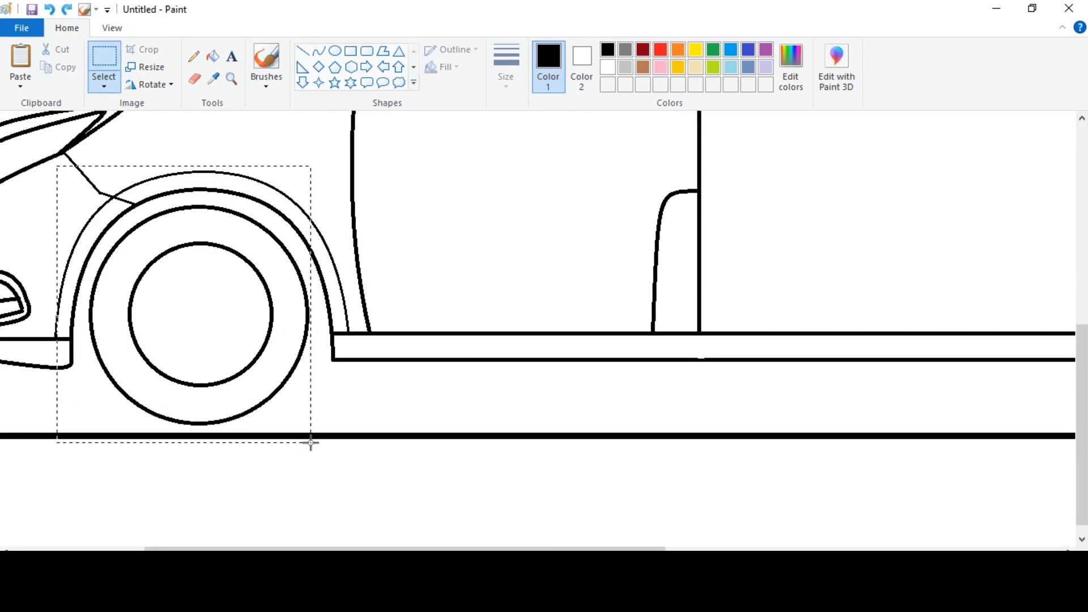
right_click(245, 299)
left_click(283, 325)
left_click(386, 194)
left_click(104, 85)
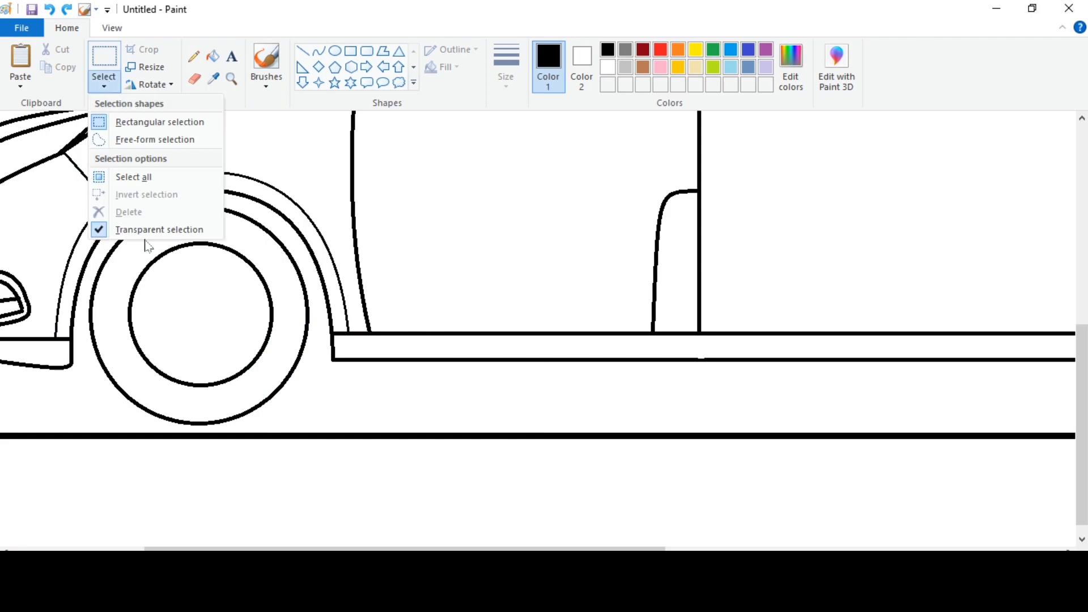
left_click_drag(397, 548, 696, 548)
right_click(306, 195)
left_click(318, 235)
left_click_drag(162, 275, 638, 318)
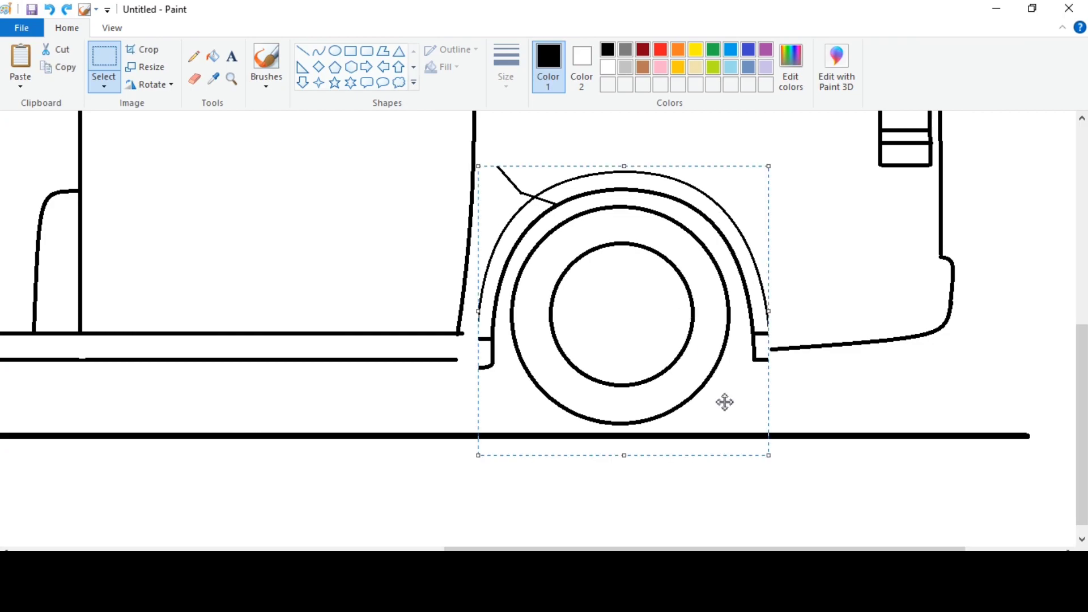
Erase the stray lines copied around the rear wheel arch and join the arch to the rear bumper and the sill
left_click(195, 85)
left_click_drag(490, 362, 482, 366)
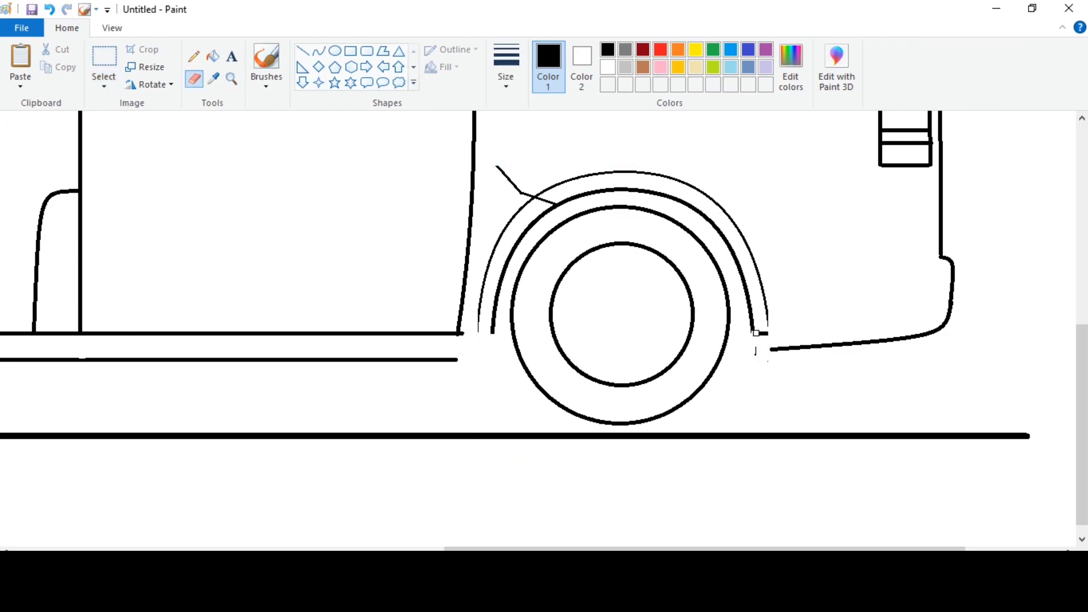
left_click(319, 51)
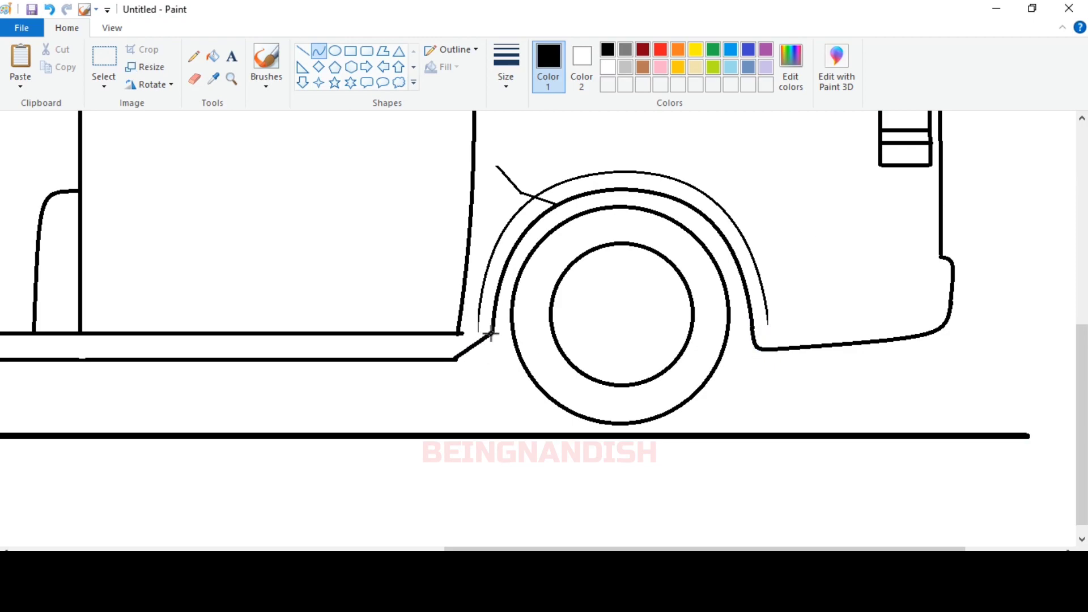
left_click(302, 51)
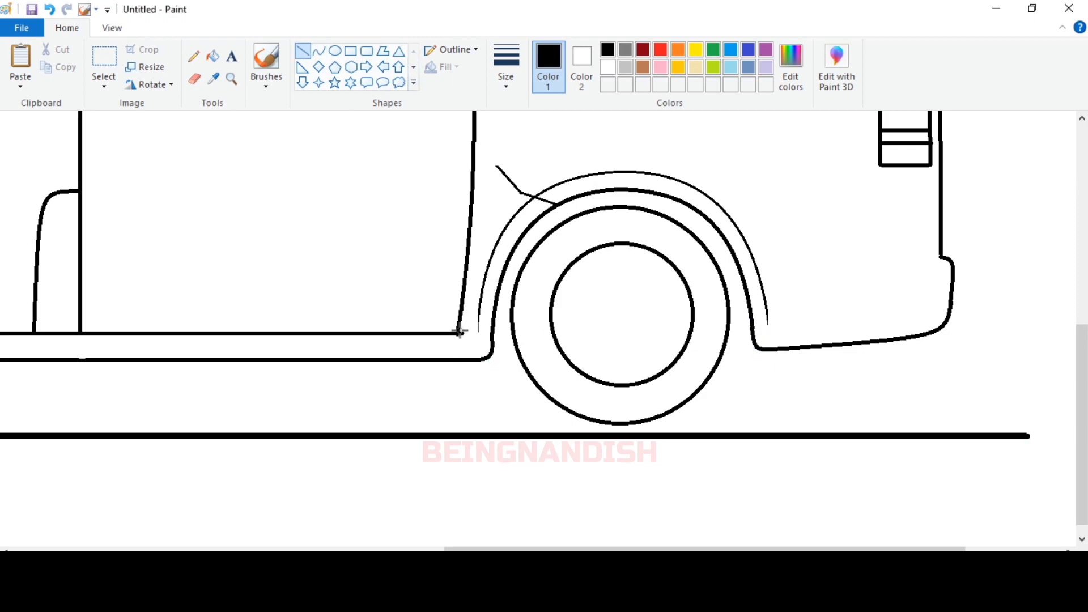
left_click(193, 82)
left_click_drag(518, 191, 503, 171)
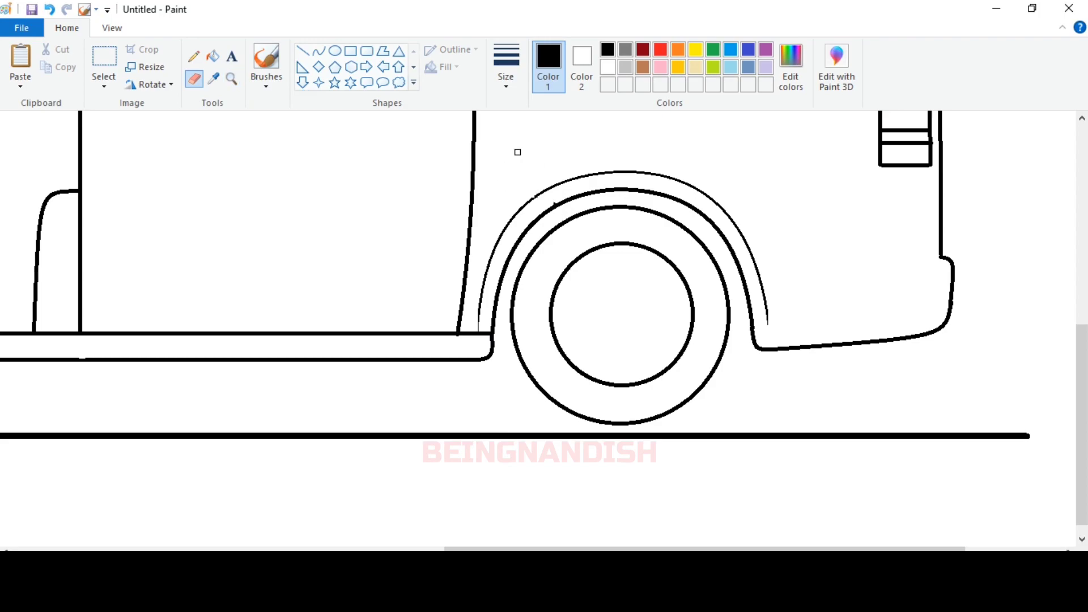
Draw a thin curved crease from the outer rear arch line across the bumper, and a straight top edge for the bumper
left_click(319, 52)
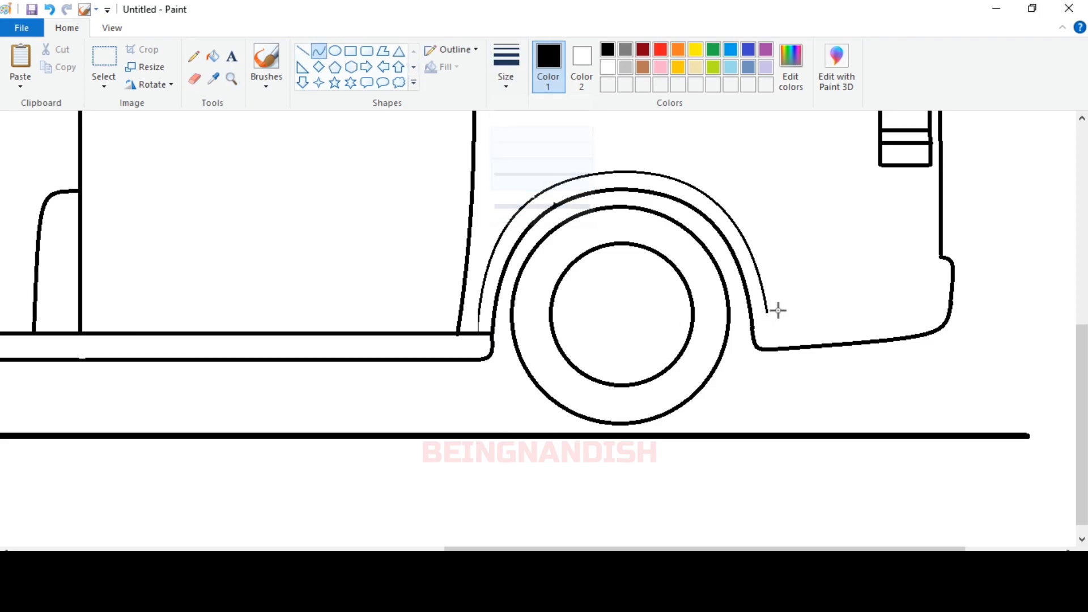
left_click_drag(767, 311, 949, 305)
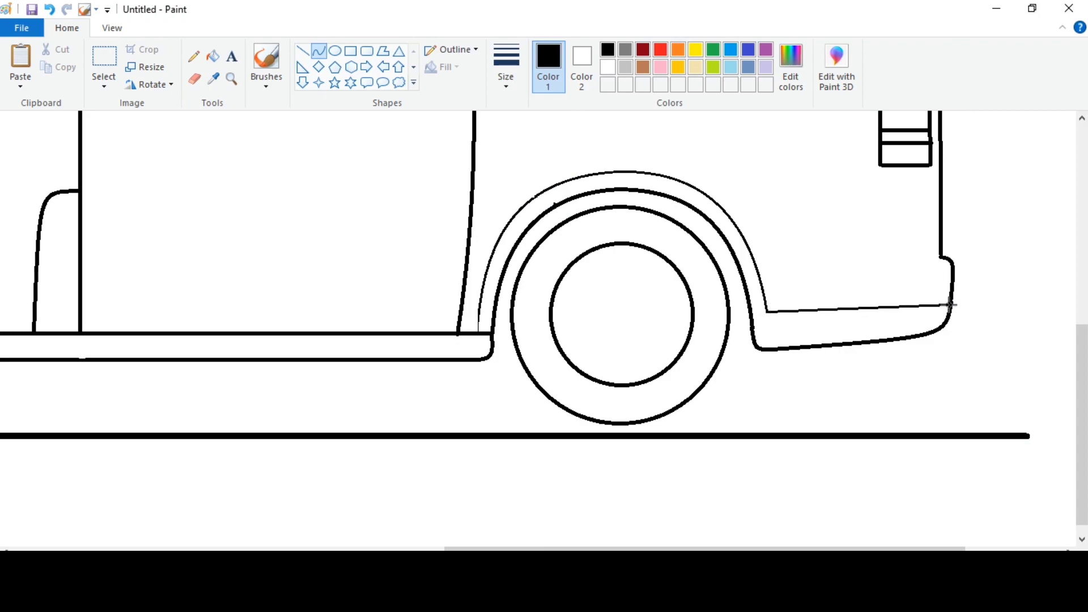
left_click_drag(801, 314, 769, 324)
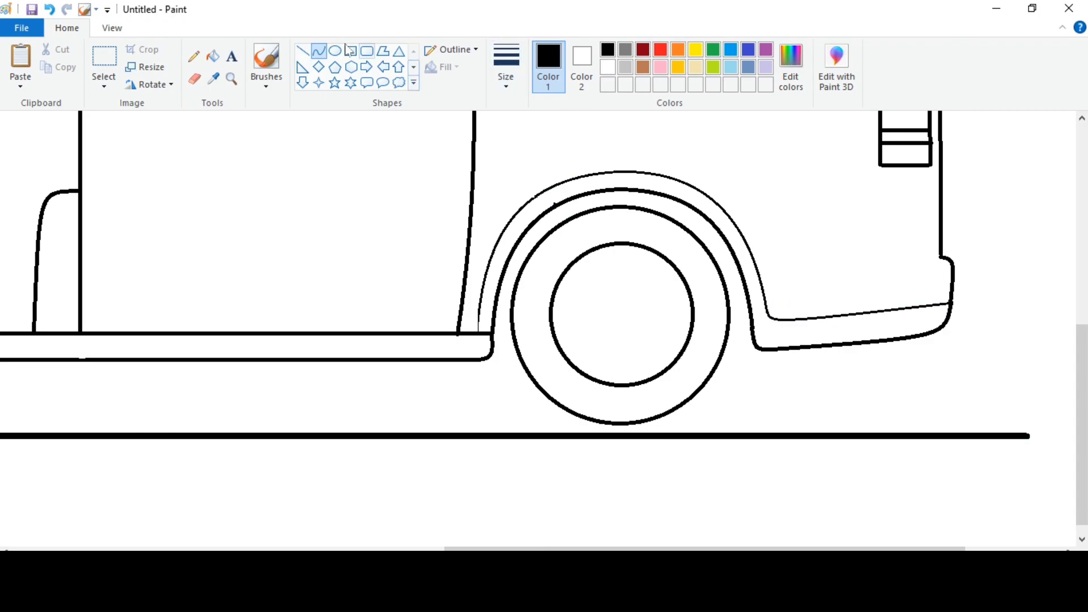
left_click(302, 51)
left_click_drag(941, 257, 795, 258)
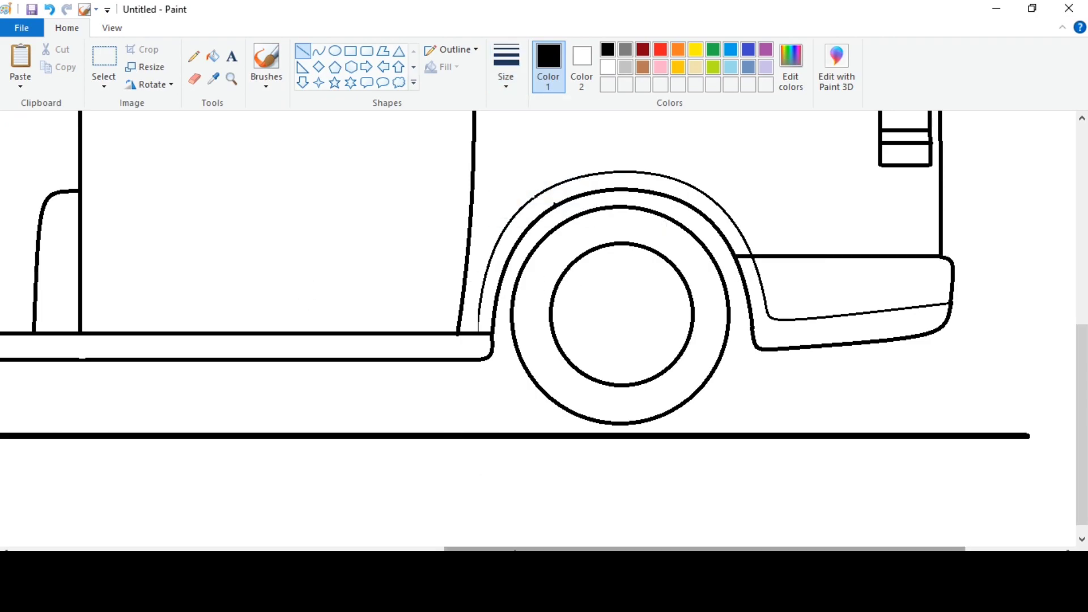
Copy the front door handle and place the copy on the sliding door, just behind the door divider
left_click_drag(510, 548, 348, 549)
scroll(345, 485, "up", 3)
left_click(105, 58)
left_click_drag(304, 274, 395, 318)
right_click(355, 296)
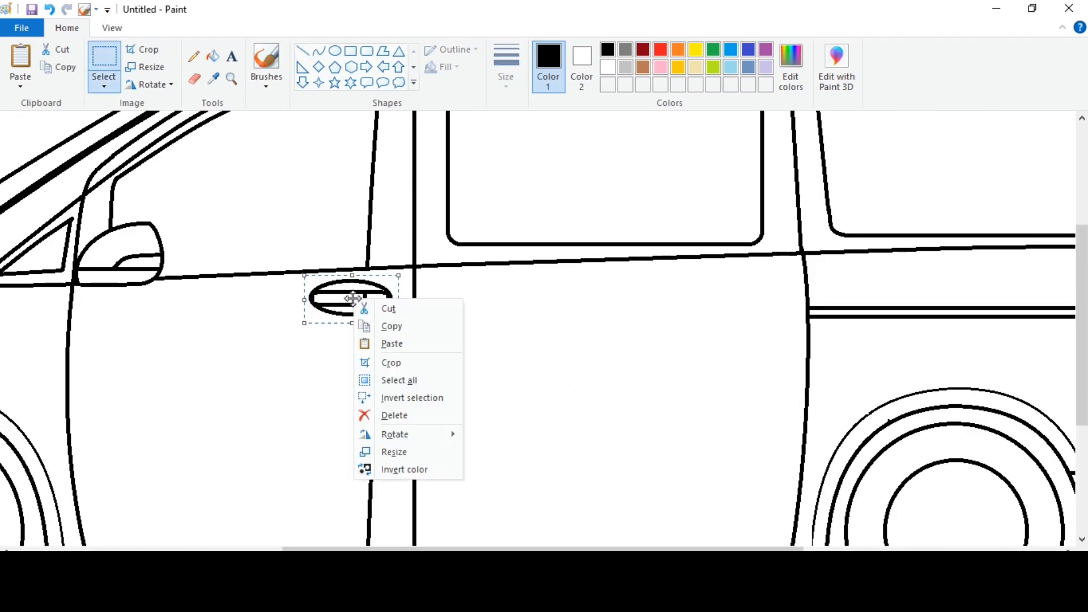
left_click(385, 326)
right_click(538, 296)
left_click(563, 343)
left_click_drag(62, 138, 479, 299)
Flip the copied sliding-door handle horizontally
right_click(498, 306)
mouse_move(566, 440)
left_click(621, 511)
Erase the roofline section above the sliding door's rear upper corner and bridge the gap with a straight line
scroll(612, 305, "up", 2)
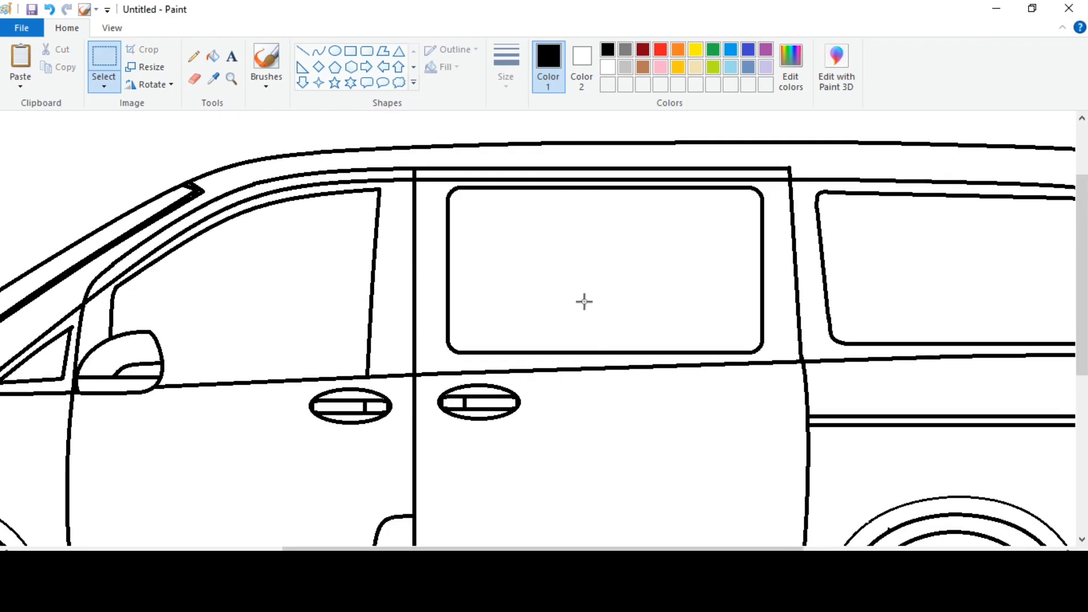
scroll(583, 301, "right", 5)
left_click(194, 79)
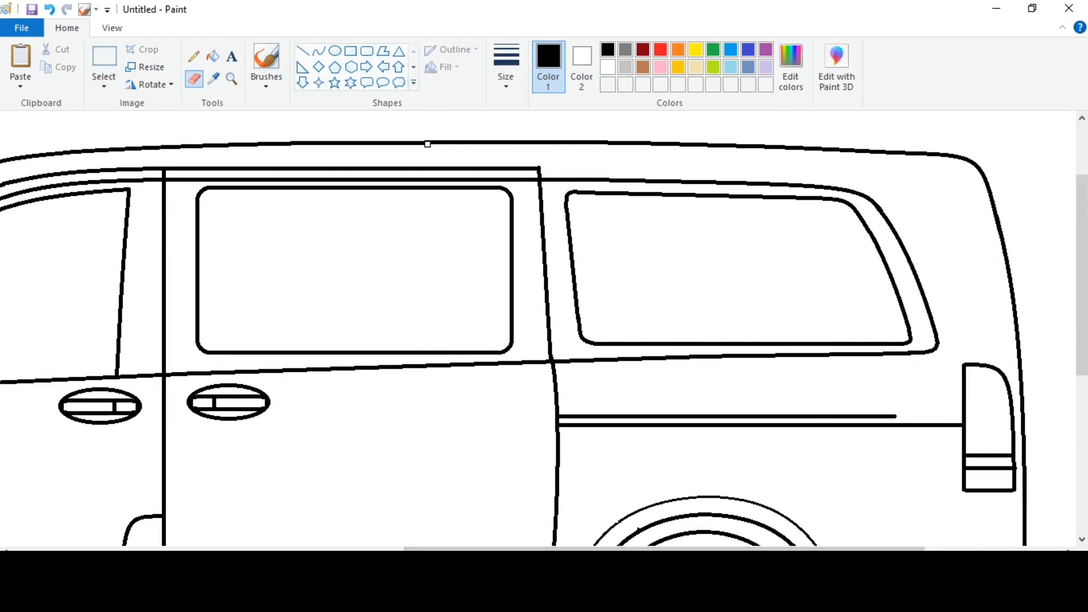
left_click(302, 51)
left_click_drag(423, 142, 610, 144)
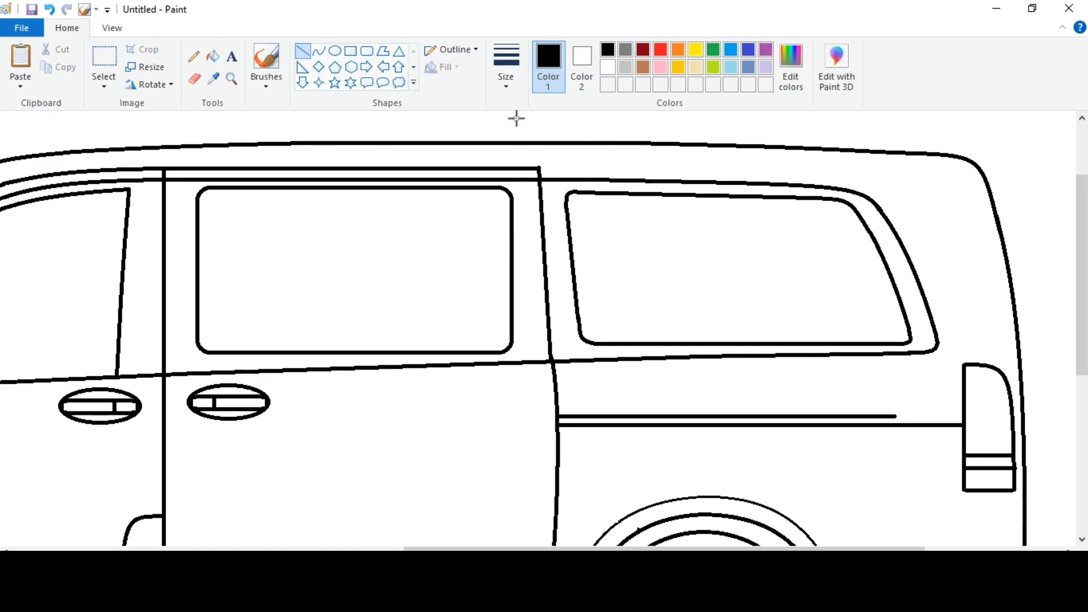
Remove the ground line beneath the van by filling it with white
left_click(111, 27)
left_click(51, 68)
left_click(61, 31)
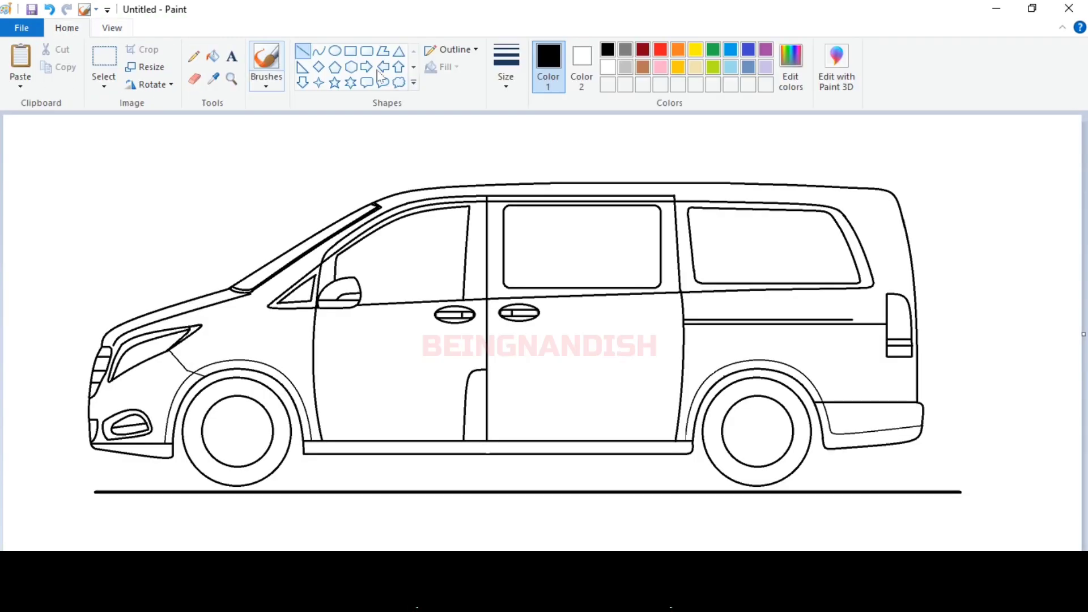
left_click(608, 67)
left_click(212, 56)
left_click(418, 491)
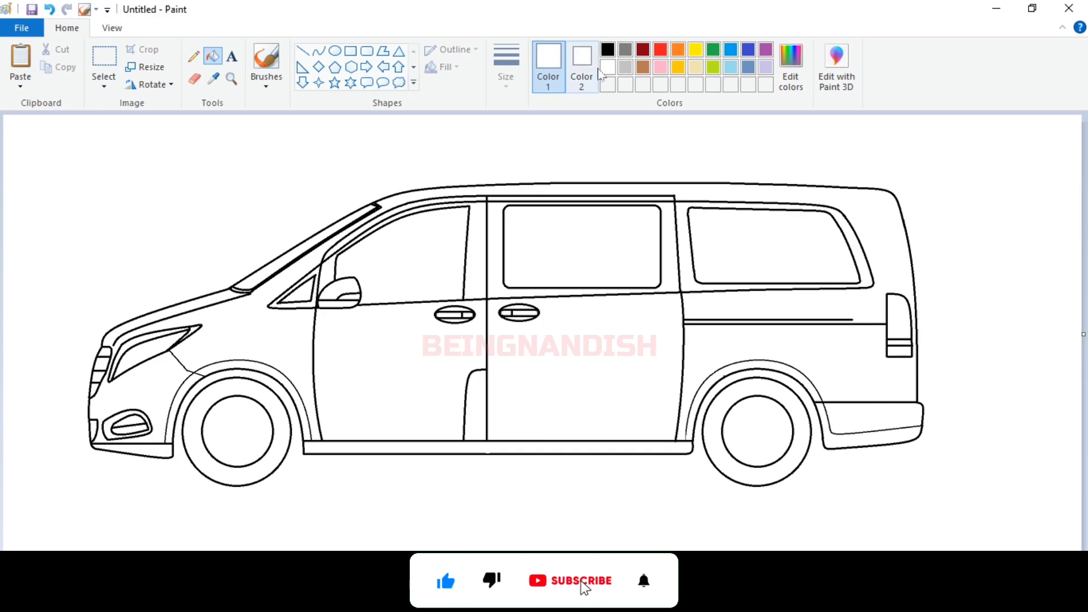
Draw short horizontal black lines joining both wheels to the bodywork in front of and behind them
left_click(607, 49)
left_click(112, 28)
left_click(20, 63)
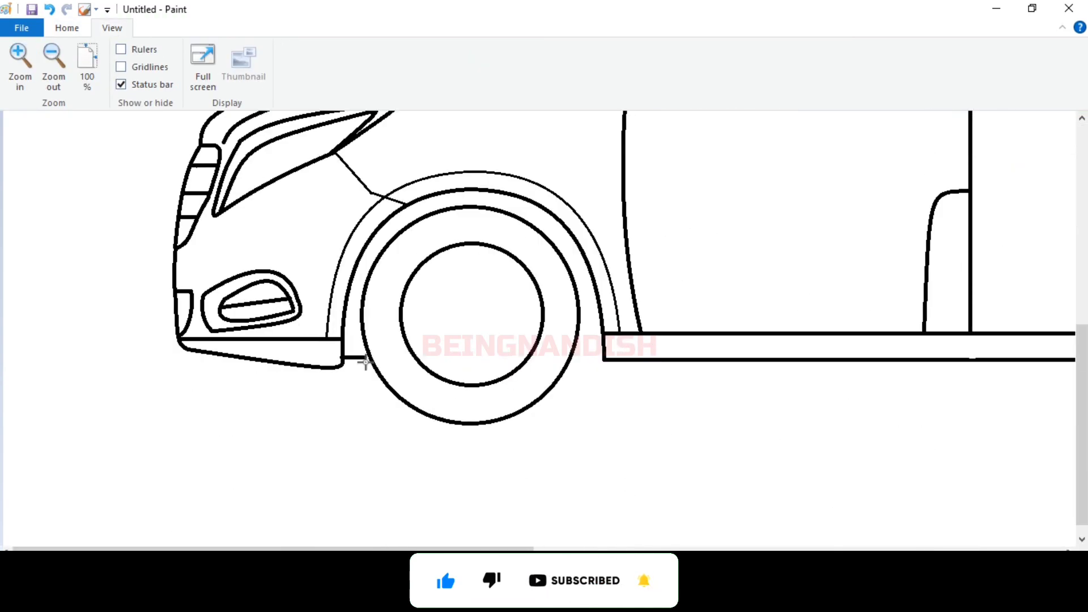
left_click(859, 548)
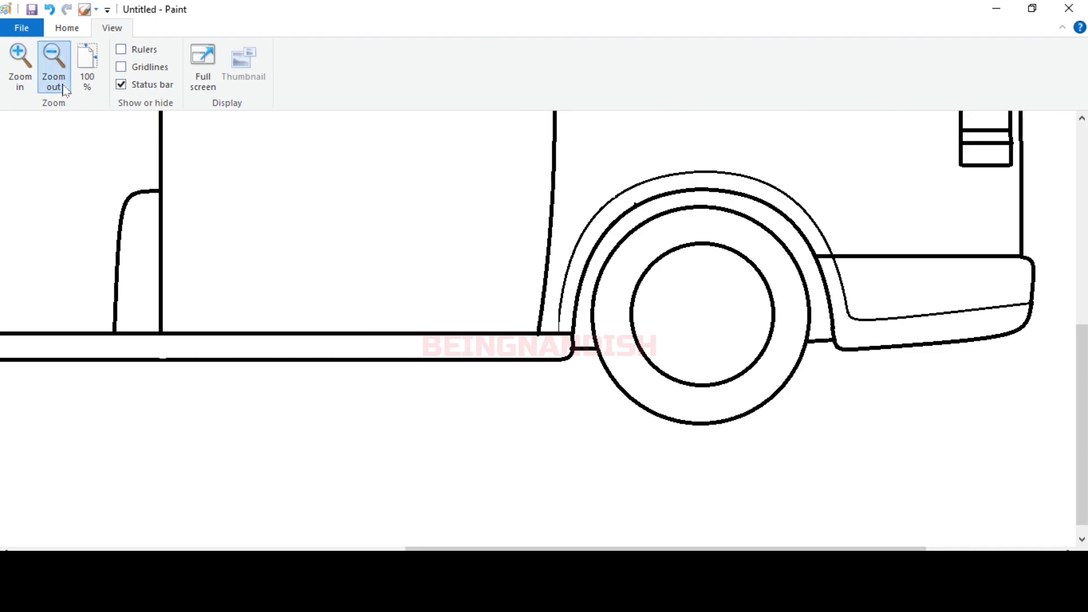
left_click(54, 64)
left_click(67, 28)
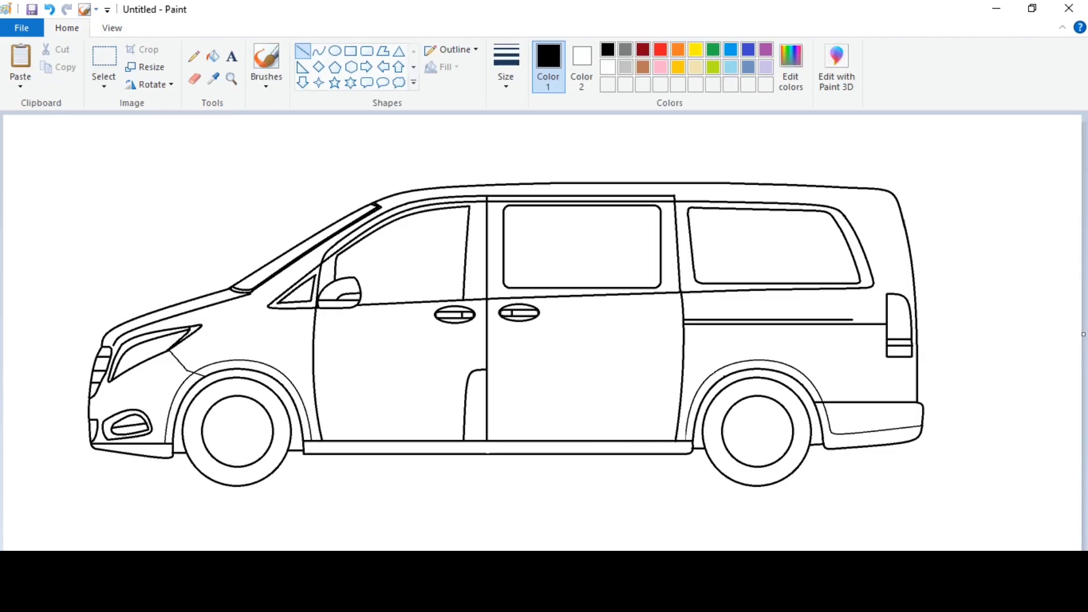